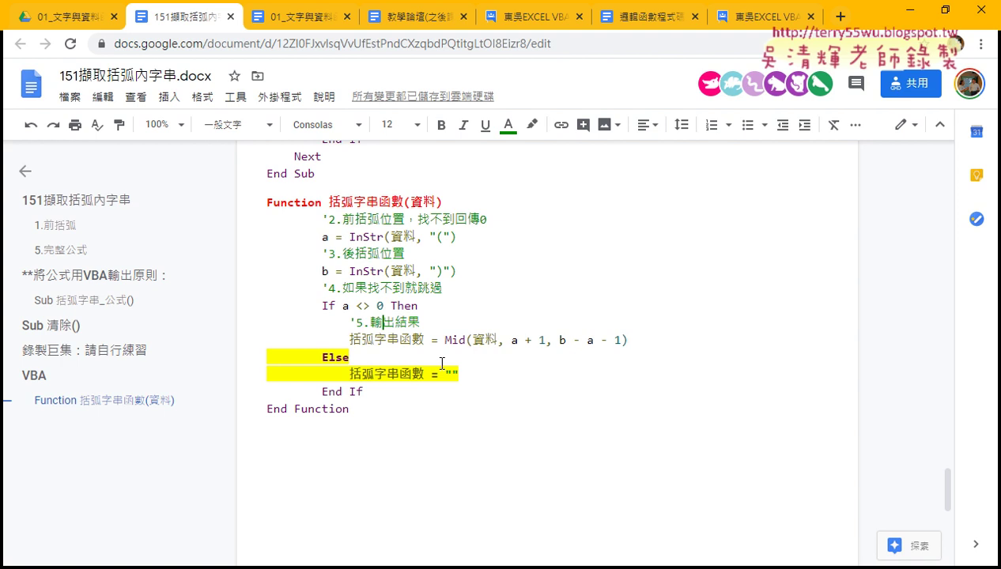
Step: Copy the full 括弧字串函數 function from Google Docs and bring up Paste in the VBA code pane
drag(351, 409, 261, 200)
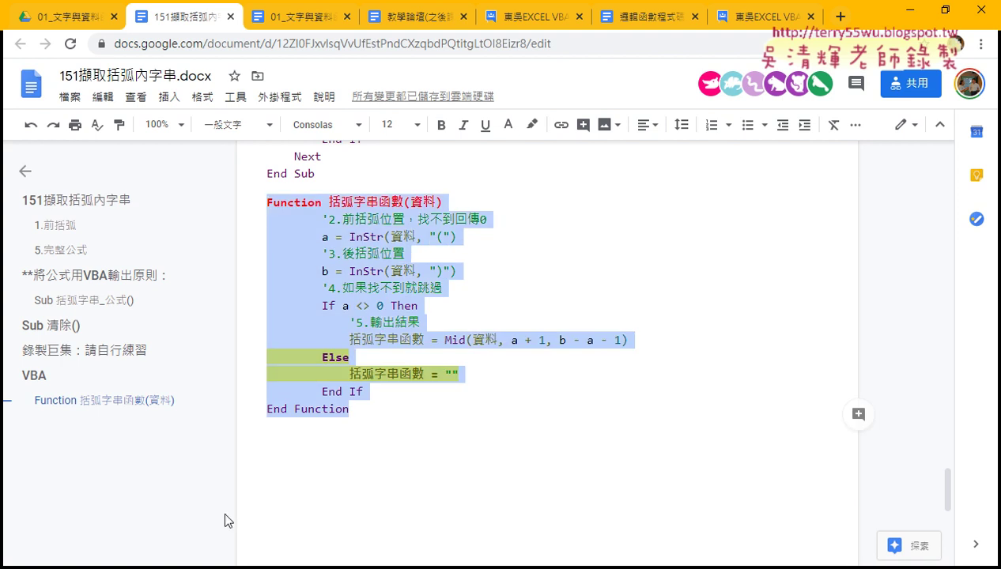
mouse_move(324, 566)
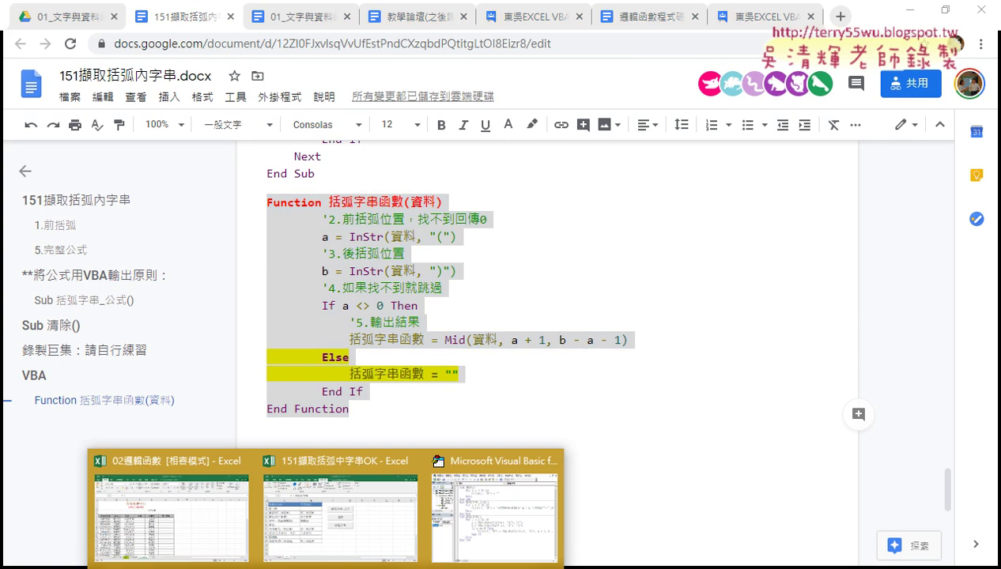
click(483, 514)
right_click(460, 436)
Step: Paste the function below End Sub, return to the worksheet and clear column B with 清除
click(490, 217)
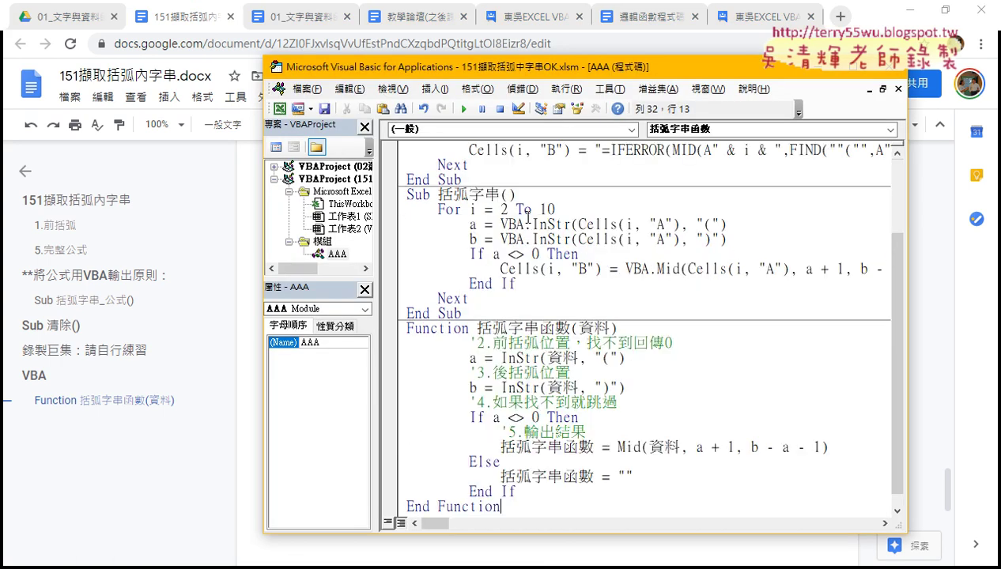
click(912, 11)
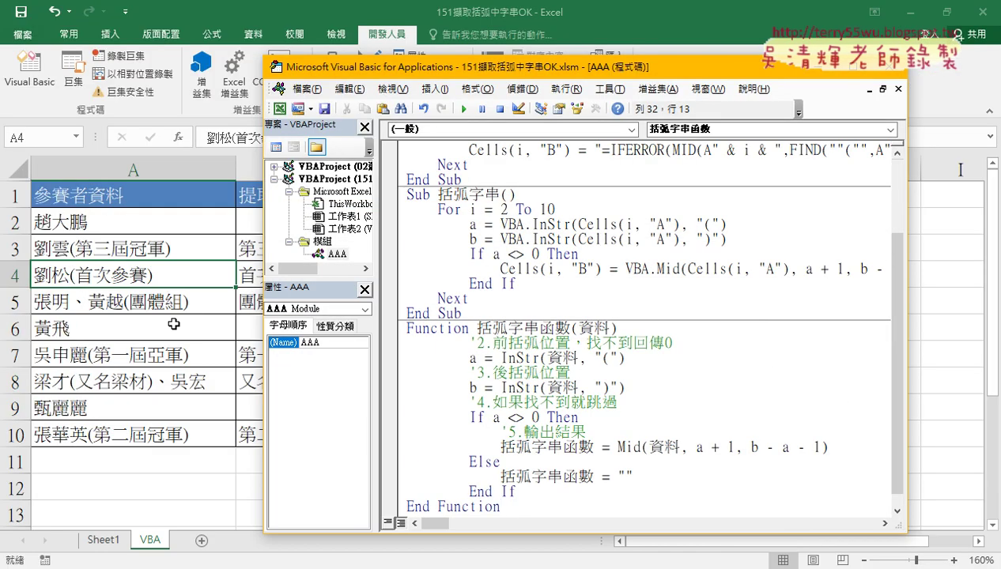
drag(476, 327, 631, 327)
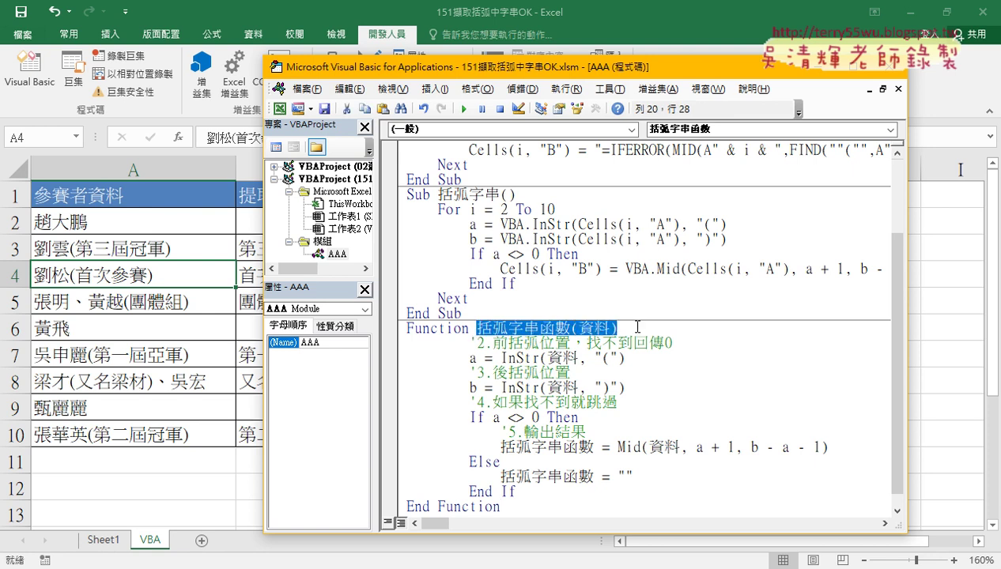
click(233, 404)
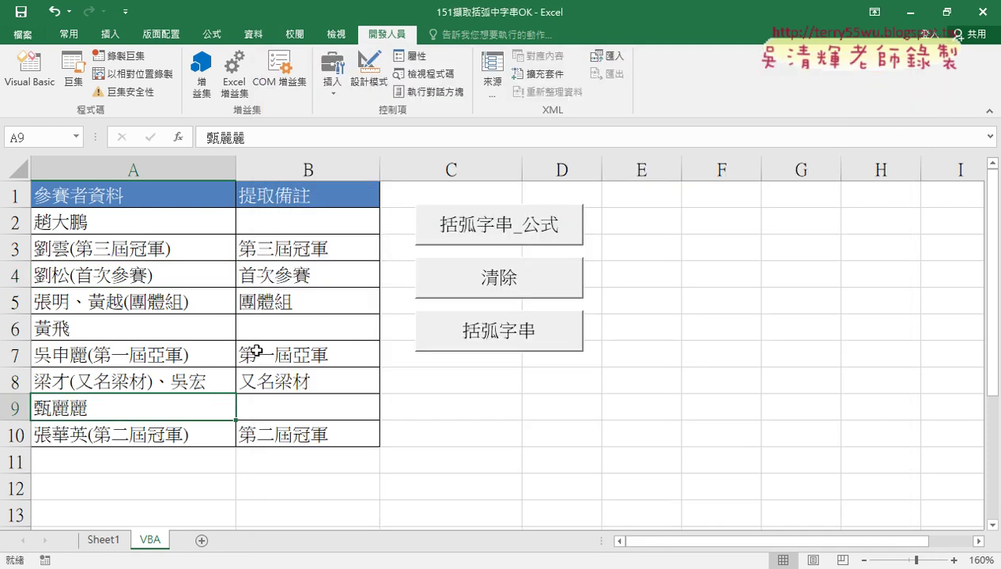
click(517, 280)
Step: Insert the user-defined =括弧字串函數(A2) into B2 and fill it down to B10
click(323, 225)
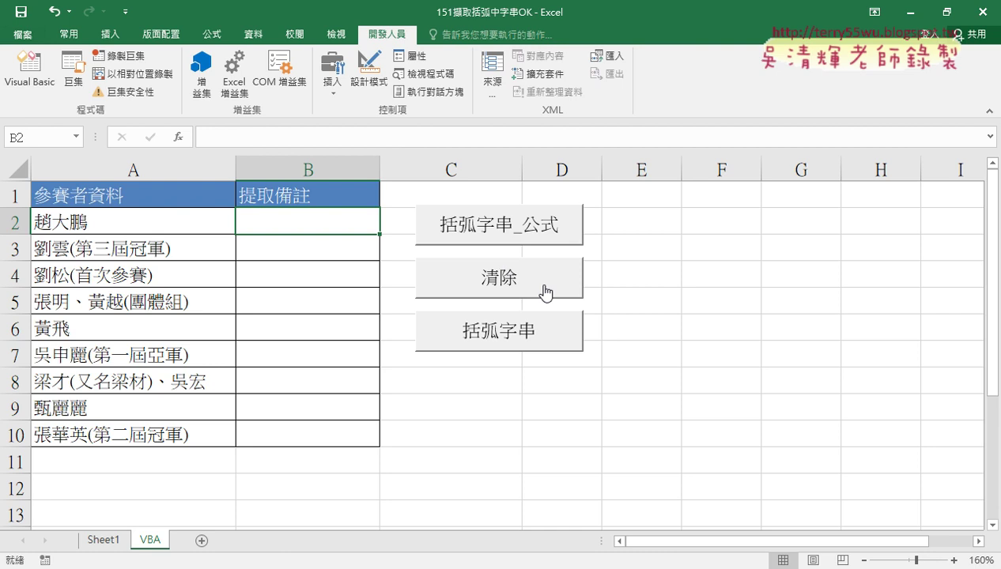
click(181, 139)
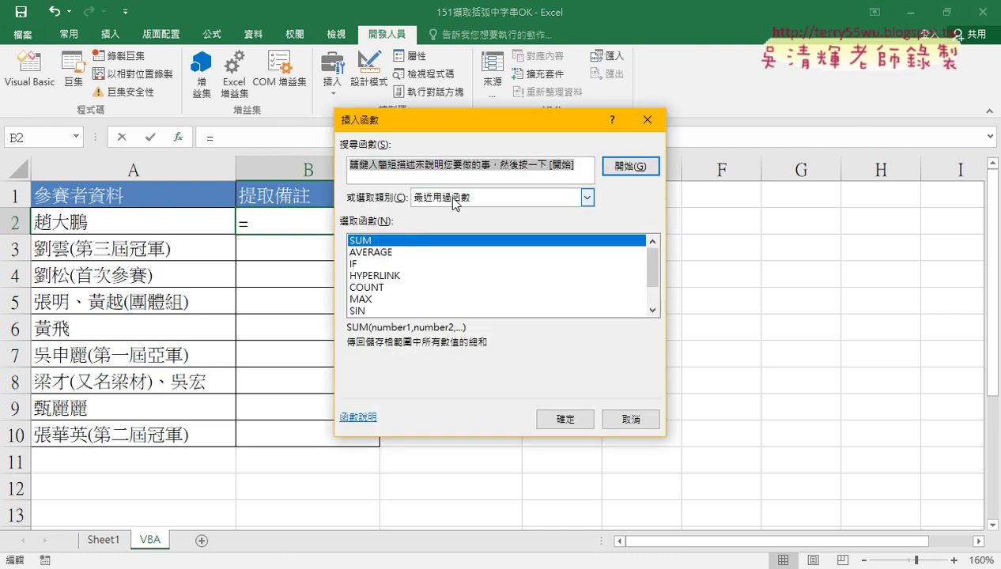
click(586, 197)
click(472, 343)
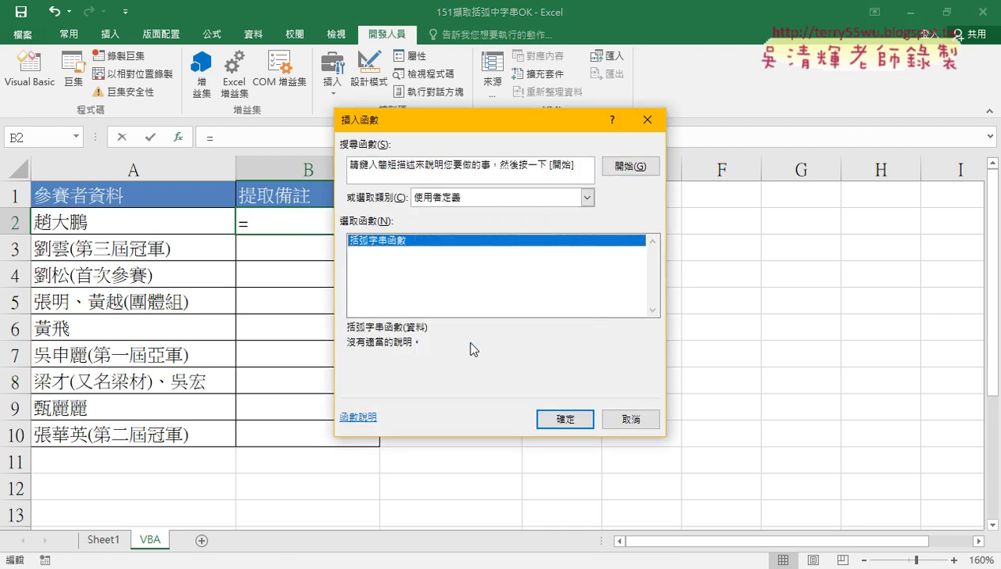
click(565, 419)
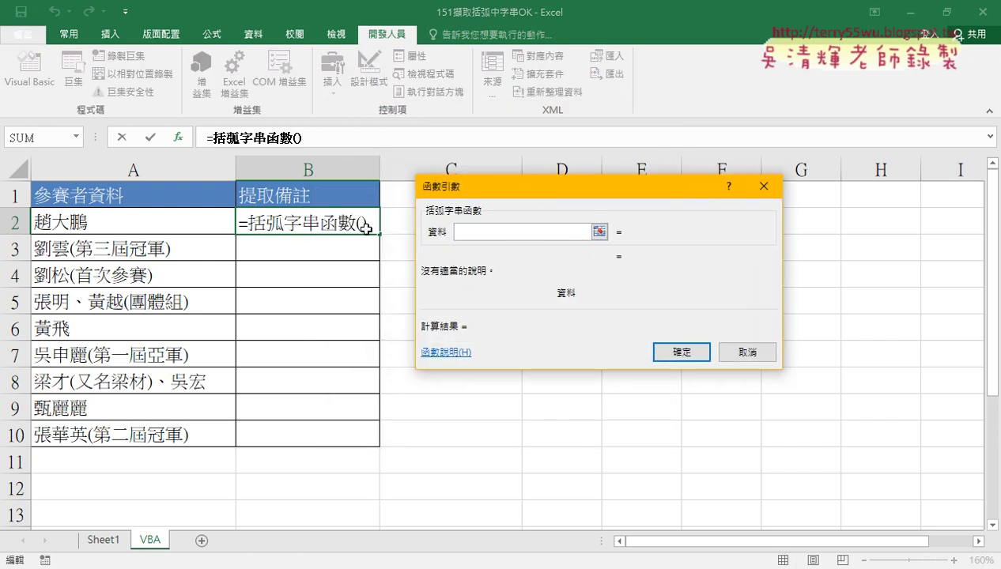
click(138, 224)
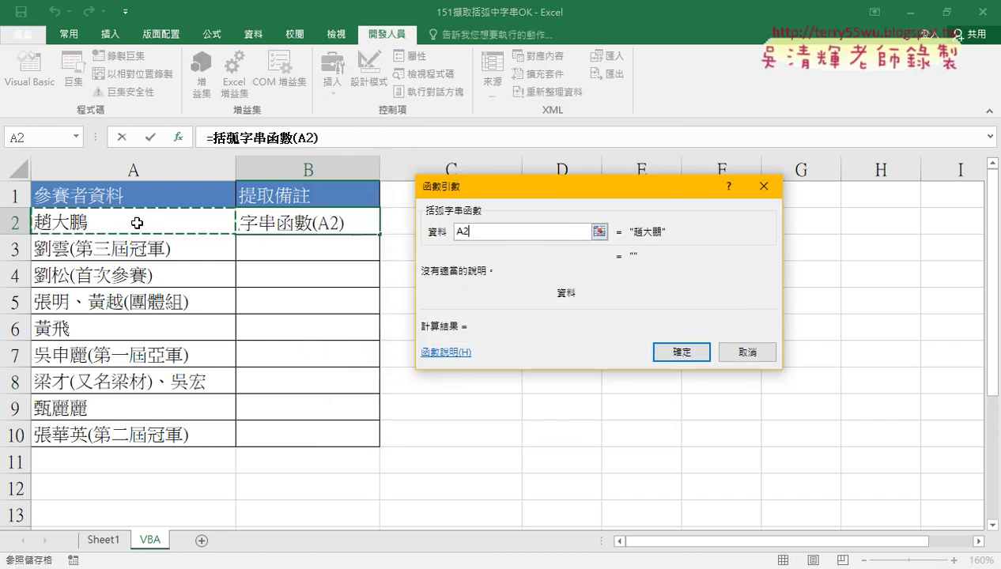
click(700, 357)
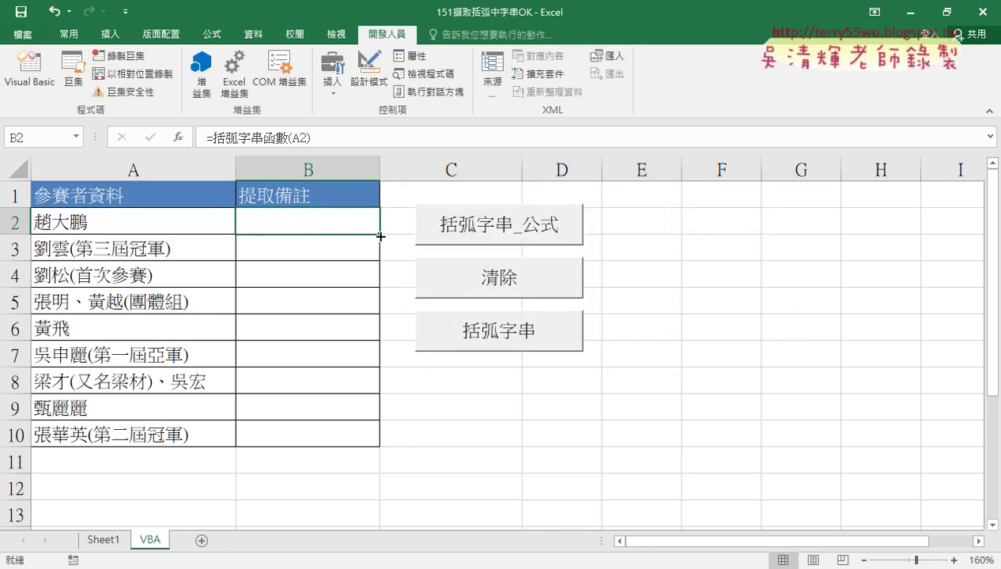
double_click(381, 236)
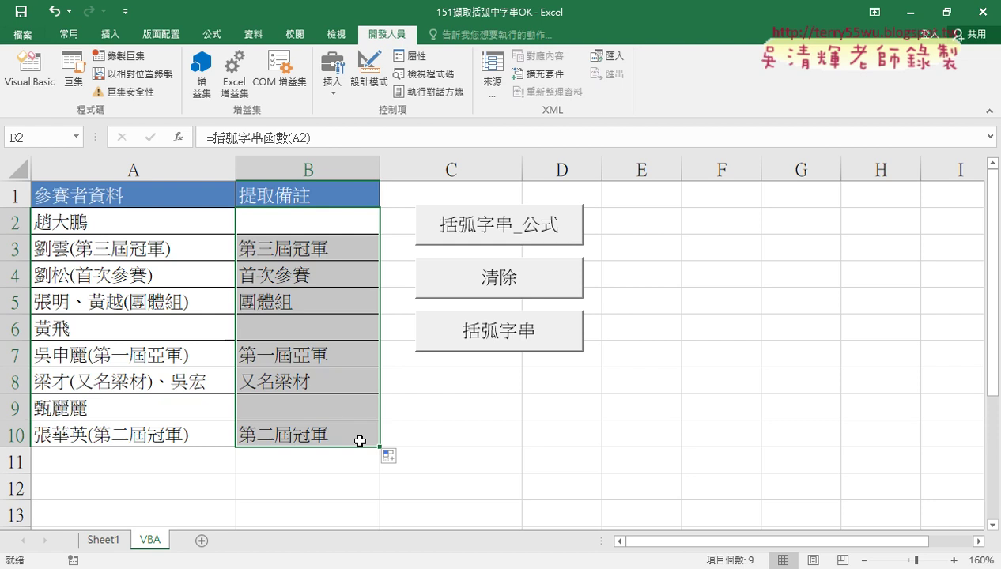
Step: Clear the extracted bracket notes from B2:B10 with the 清除 button
click(482, 281)
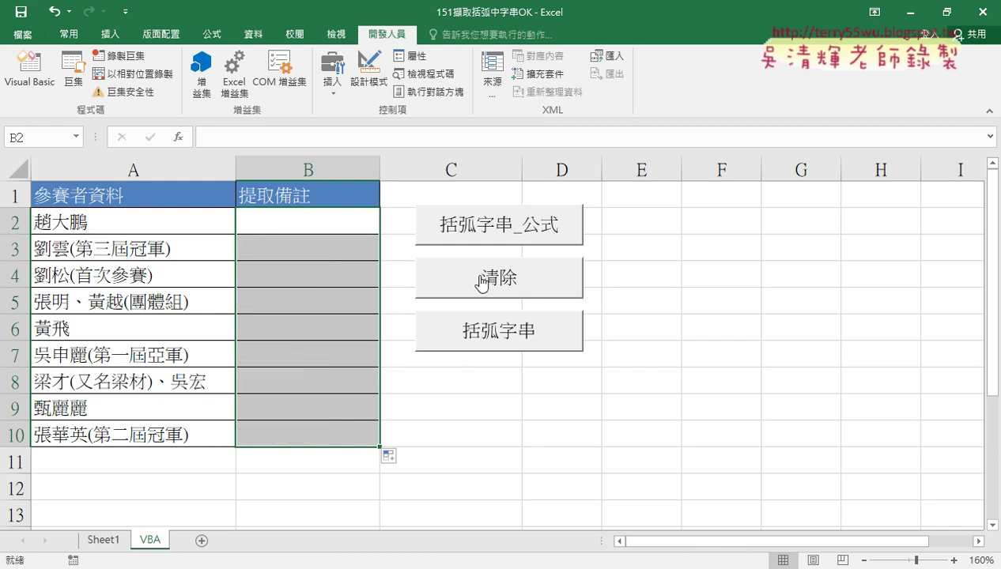
Step: In the VBA editor, delete everything after 'Function 括弧字串函數' through End Function
click(30, 87)
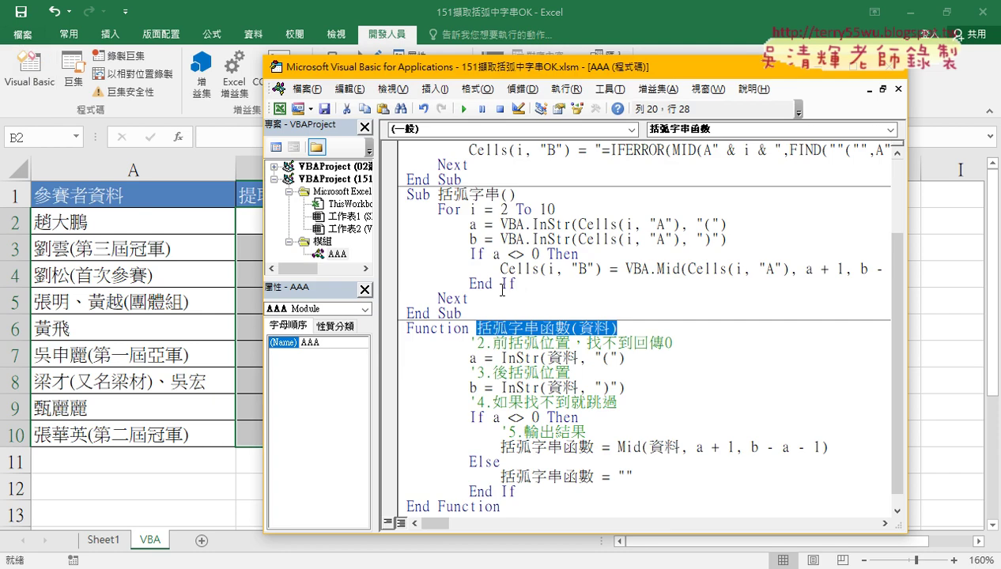
scroll(518, 356, down, 1)
drag(518, 478, 568, 313)
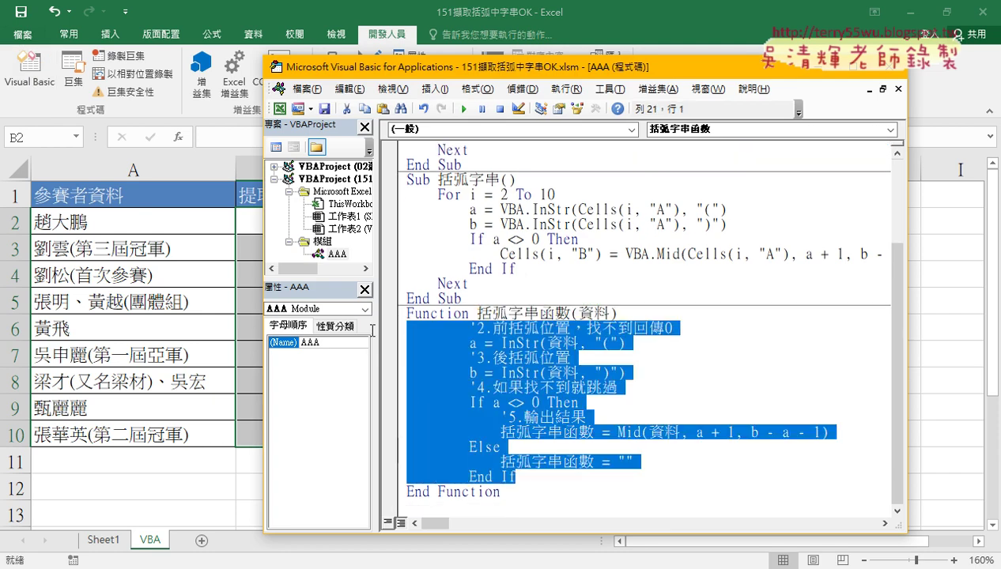
drag(507, 492, 574, 314)
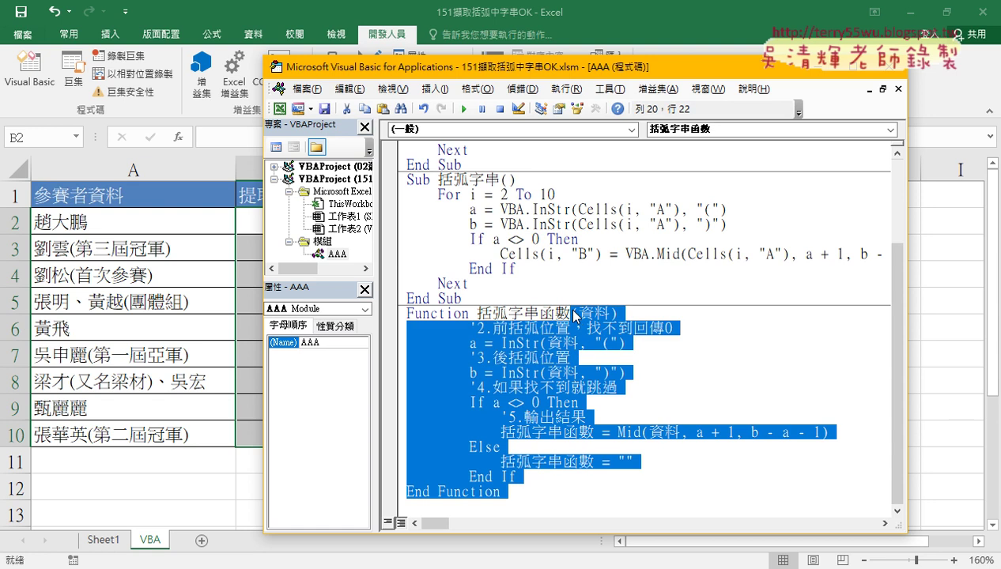
key(Delete)
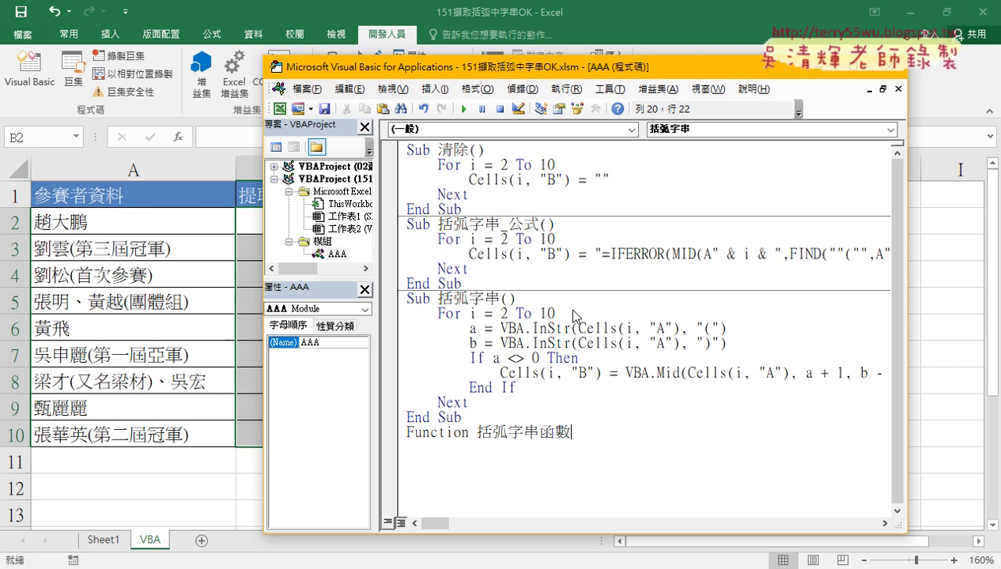
Step: Finish the header so VBA adds () and End Function, then shift the editor window right
key(Return)
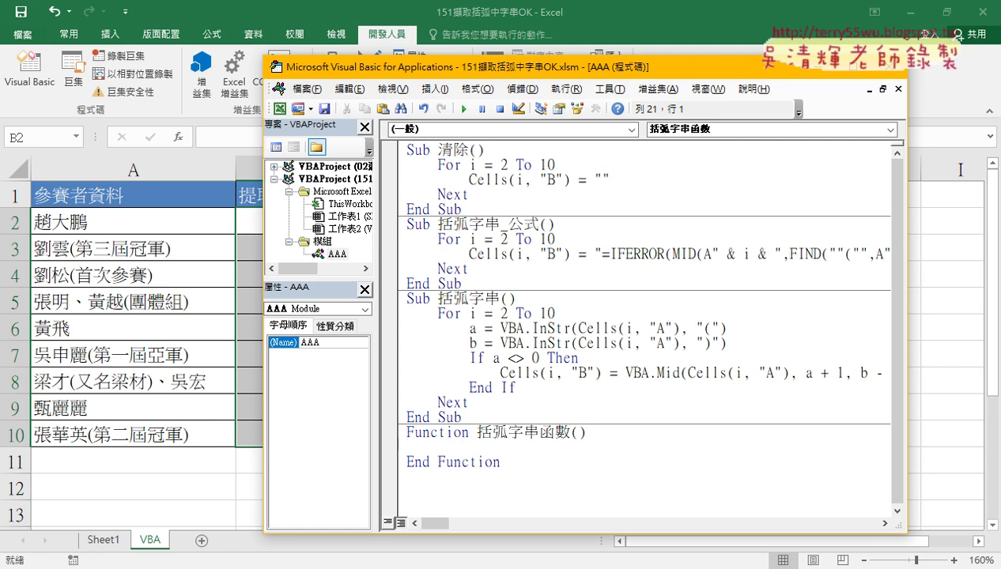
mouse_move(498, 462)
mouse_down()
mouse_move(421, 452)
mouse_move(571, 433)
mouse_up()
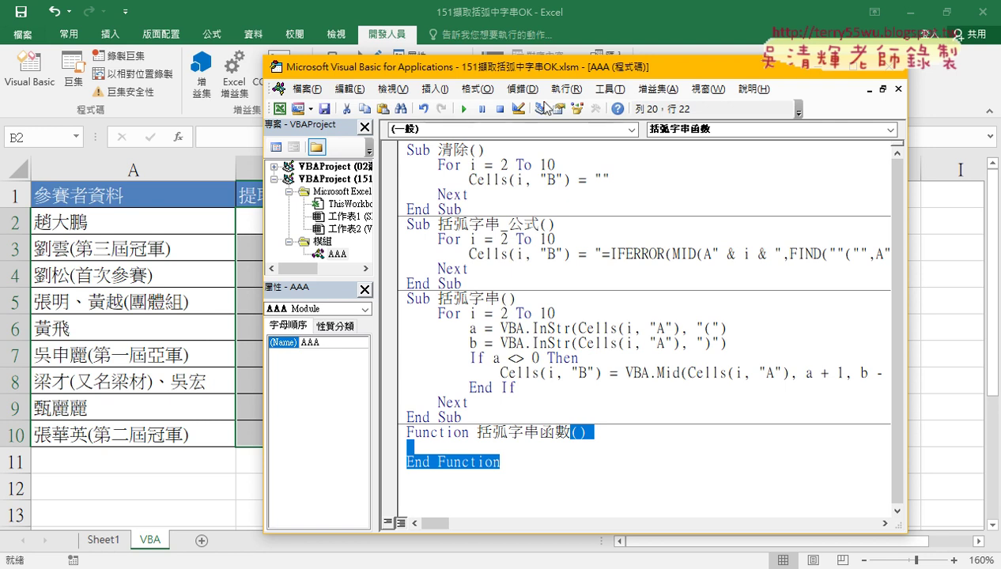
drag(543, 67, 639, 44)
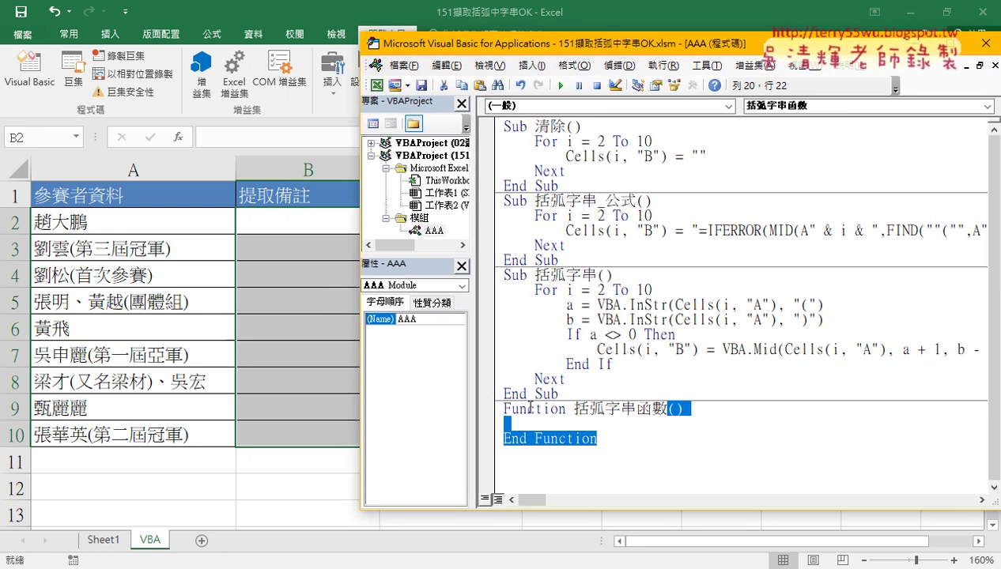
Step: Highlight the Function keyword, empty parentheses and End Function, then return to the worksheet
drag(503, 409, 683, 409)
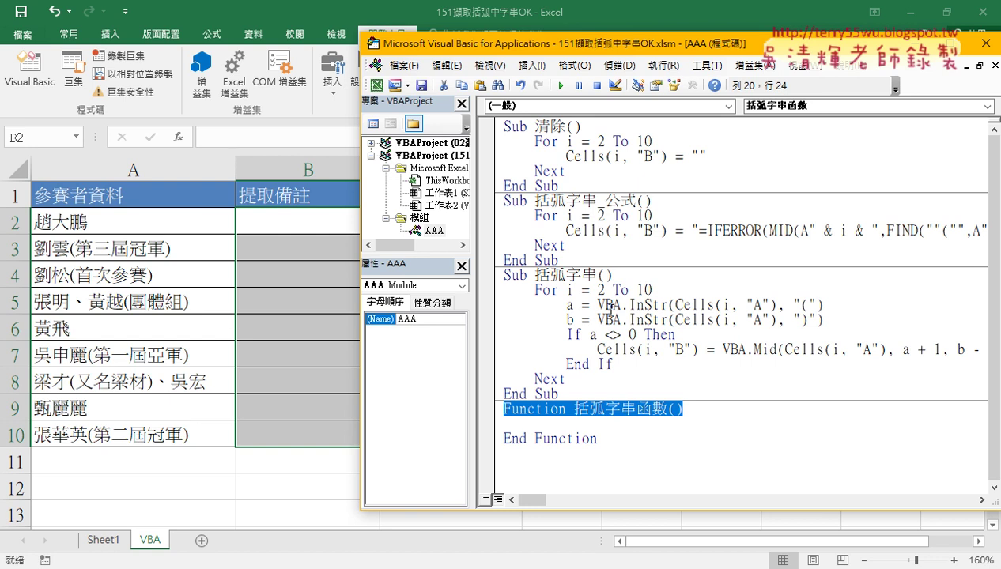
click(771, 454)
drag(670, 411, 632, 465)
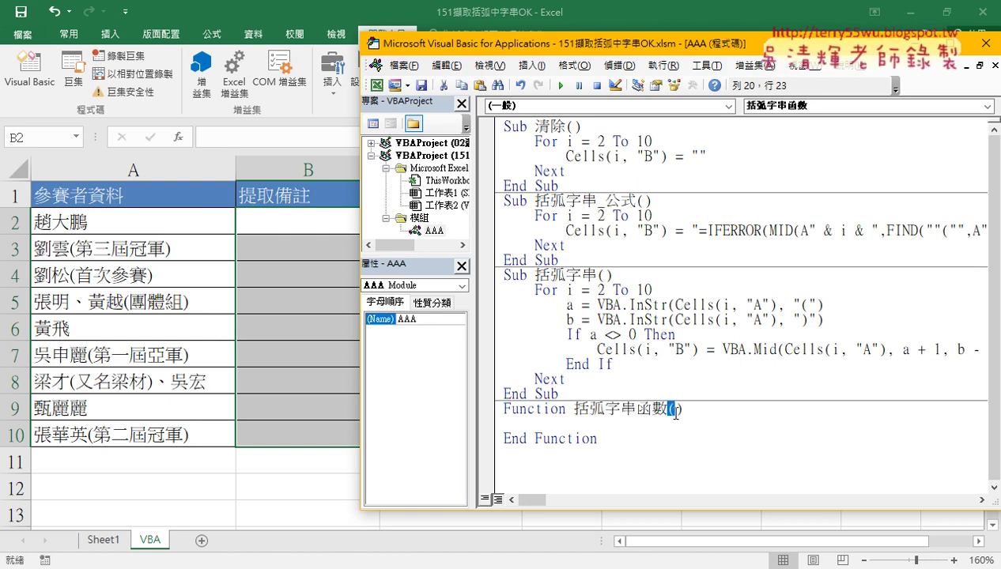
click(647, 449)
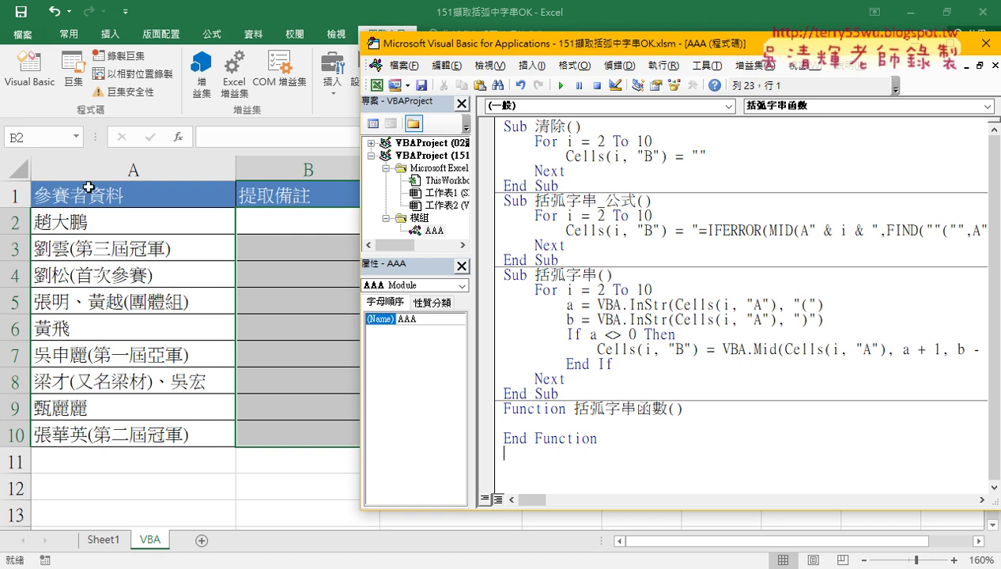
drag(666, 409, 680, 409)
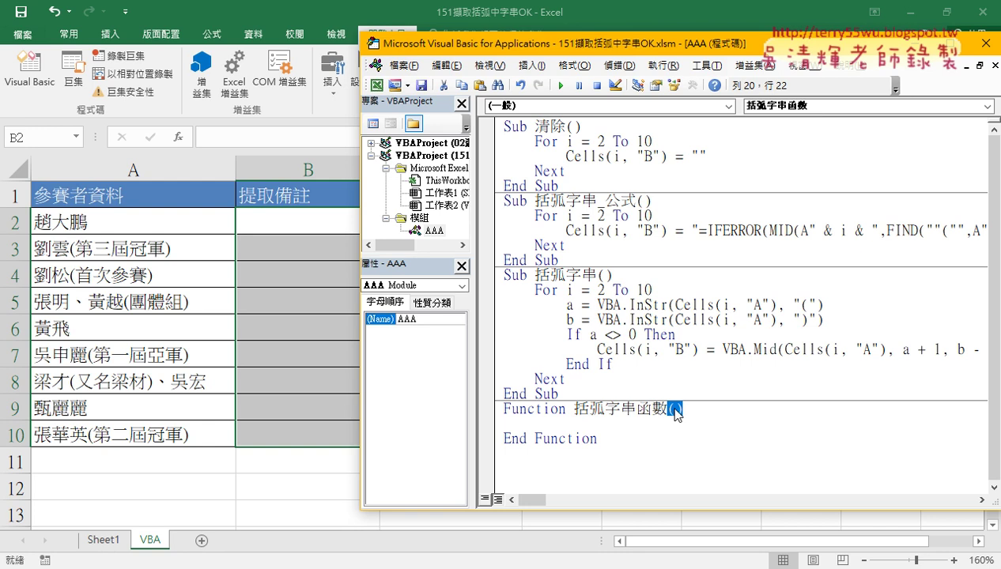
click(674, 409)
click(100, 196)
Step: Copy 資料 from header cell A1 and paste it as the function's parameter
drag(269, 138, 245, 137)
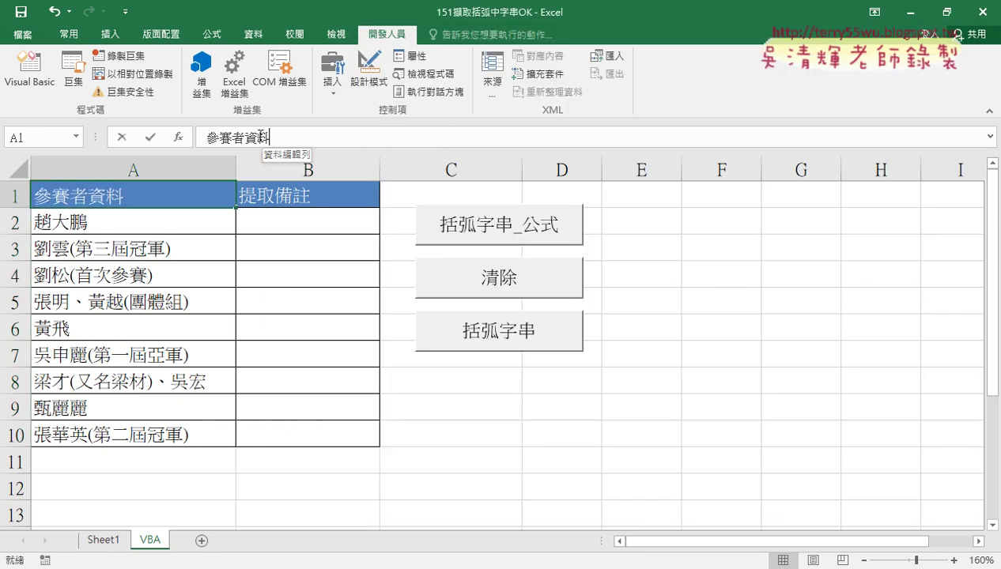
right_click(257, 138)
click(277, 163)
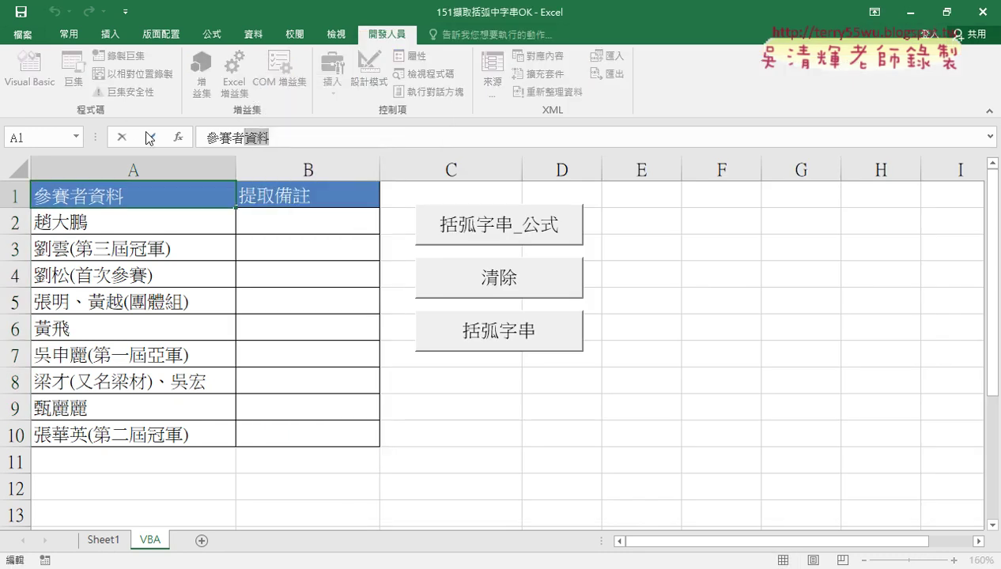
key(Escape)
click(40, 99)
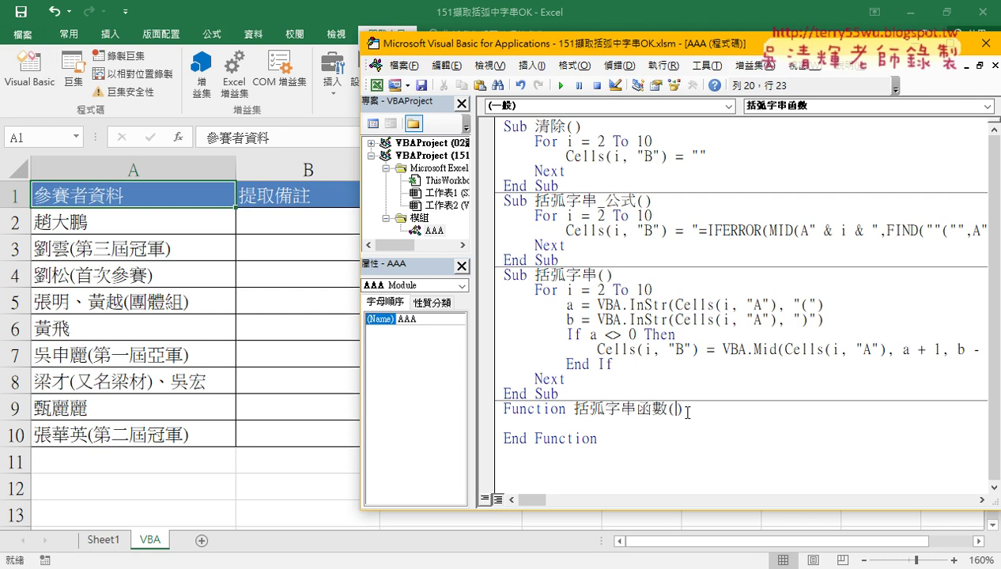
key(ctrl+v)
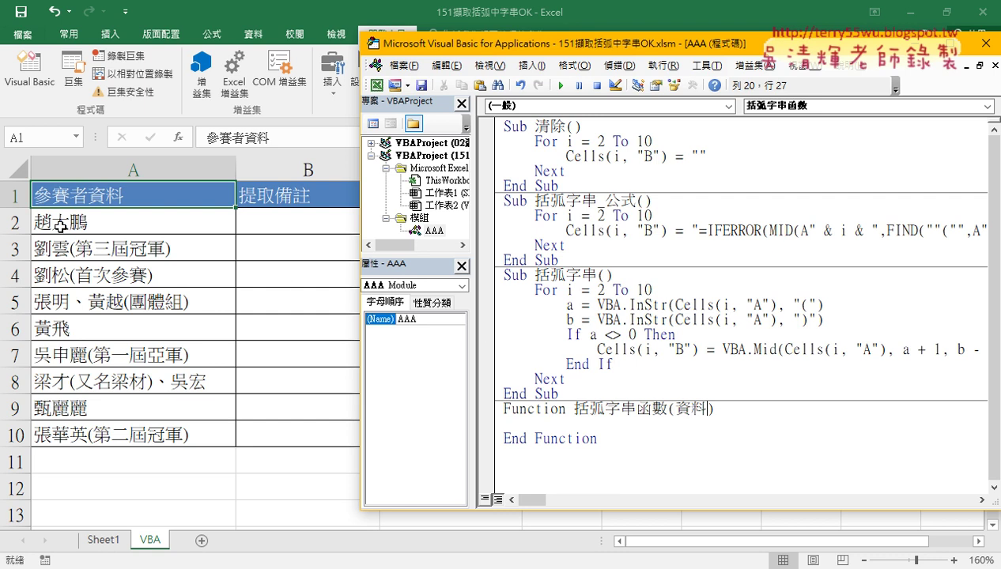
Step: Add an indented body line, then select Sub 括弧字串's InStr through End If lines for copying
click(721, 405)
key(Return)
key(Tab)
drag(824, 320, 729, 320)
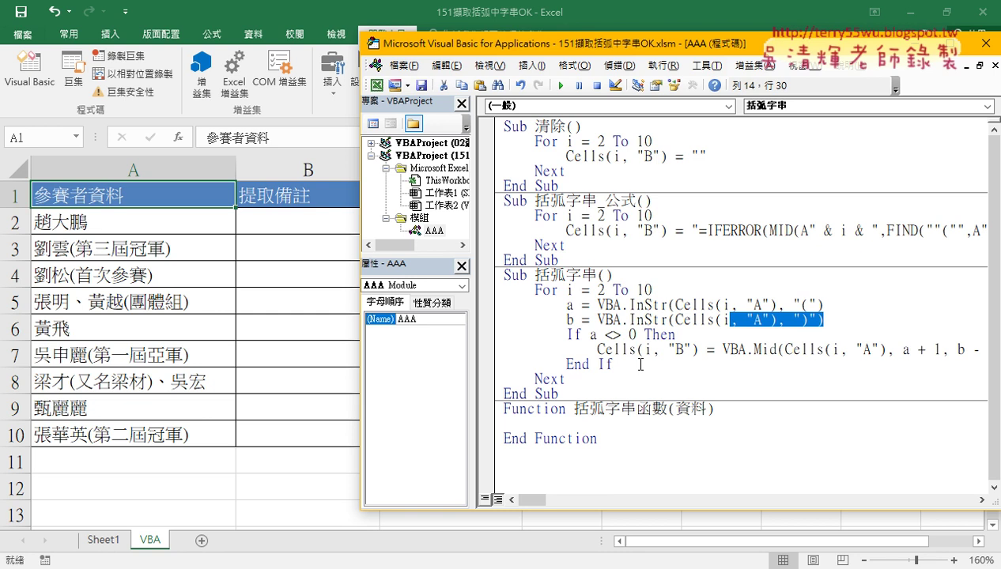
drag(636, 364, 484, 306)
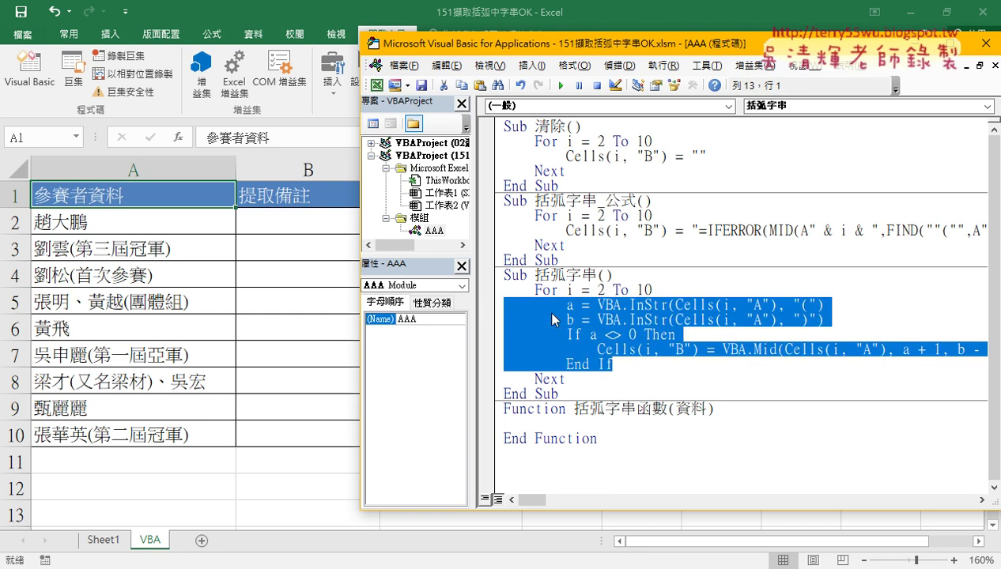
Step: Paste the InStr and If…End If lines into 括弧字串函數(資料) and outdent them one level
click(516, 423)
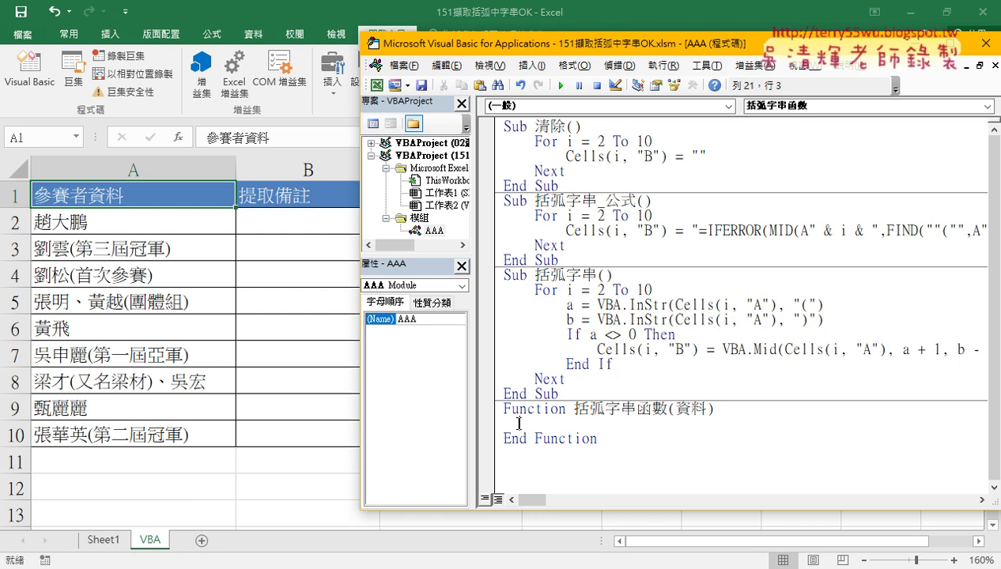
key(ctrl+v)
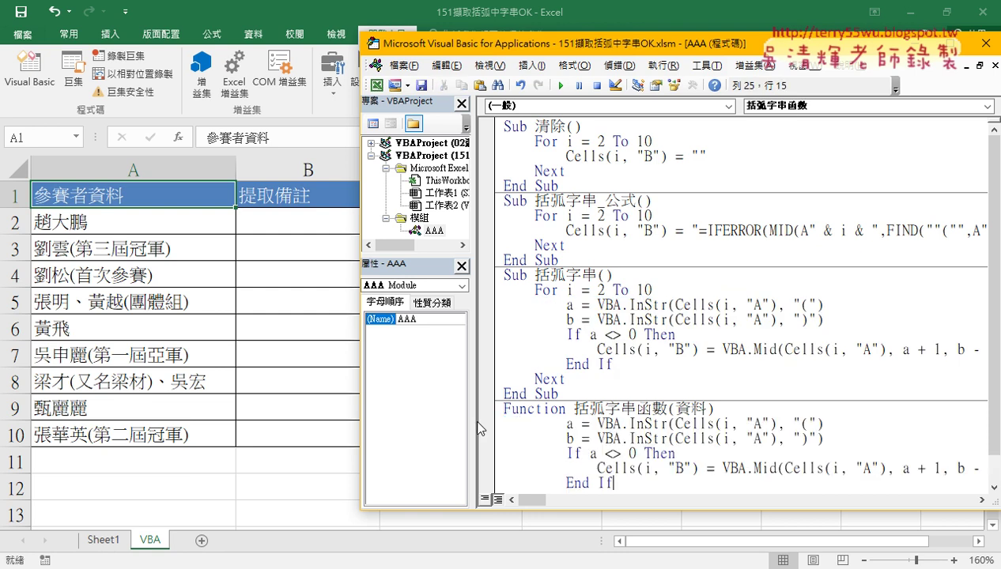
scroll(490, 437, down, 1)
drag(623, 461, 494, 407)
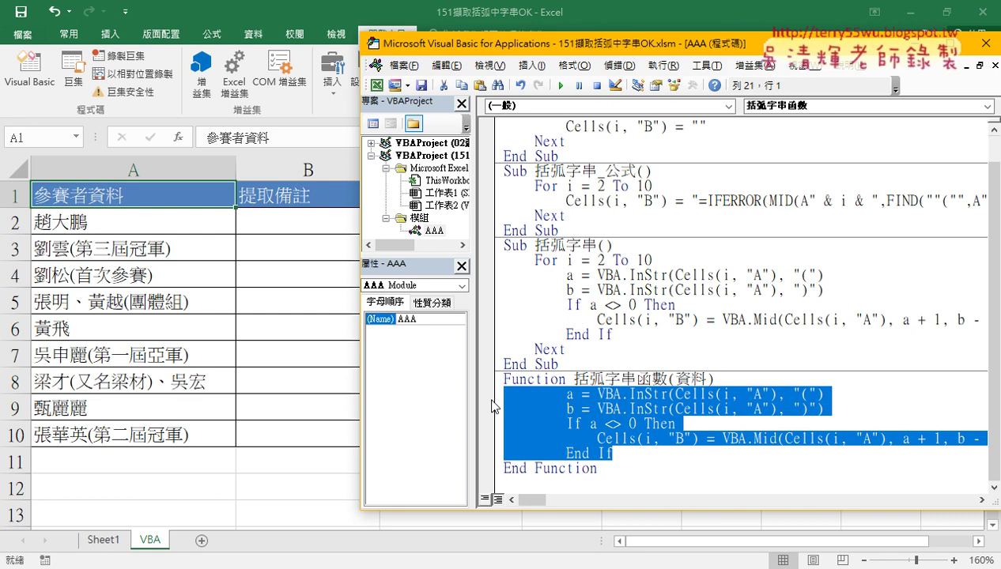
key(shift+Tab)
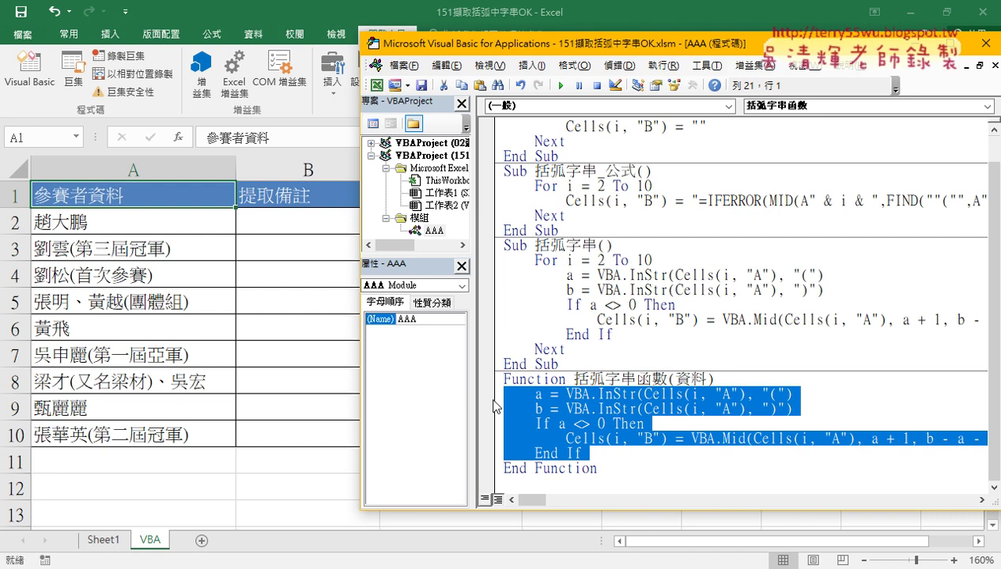
click(690, 439)
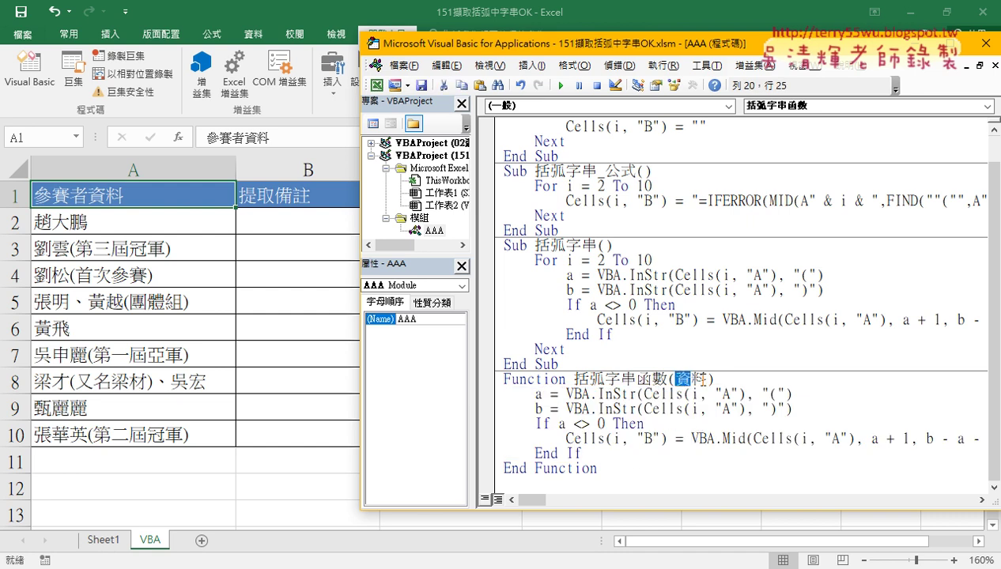
Step: Replace Cells(i, "A") with 資料 in the a = InStr and b = InStr lines
drag(669, 379, 705, 379)
right_click(689, 379)
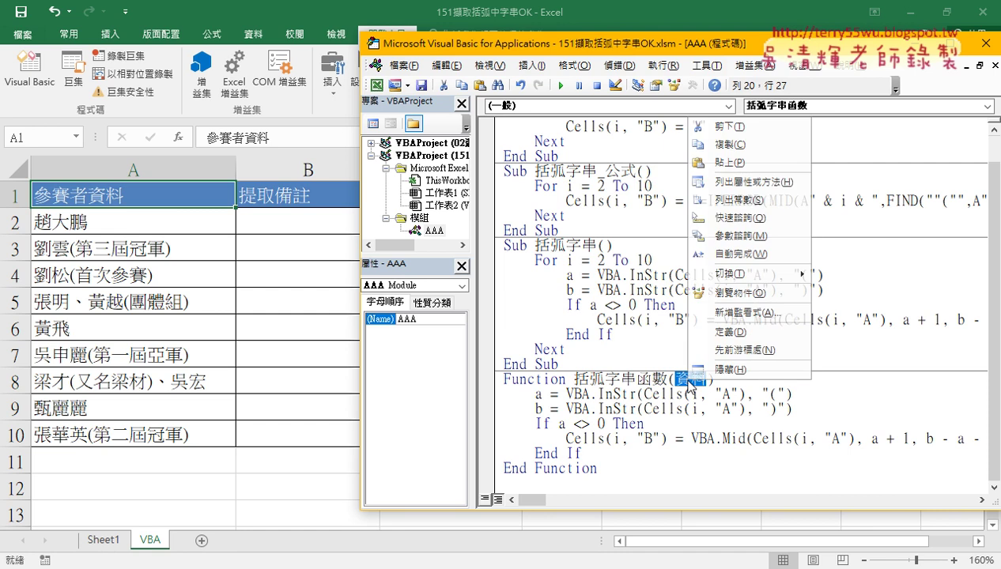
click(724, 145)
drag(643, 393, 743, 393)
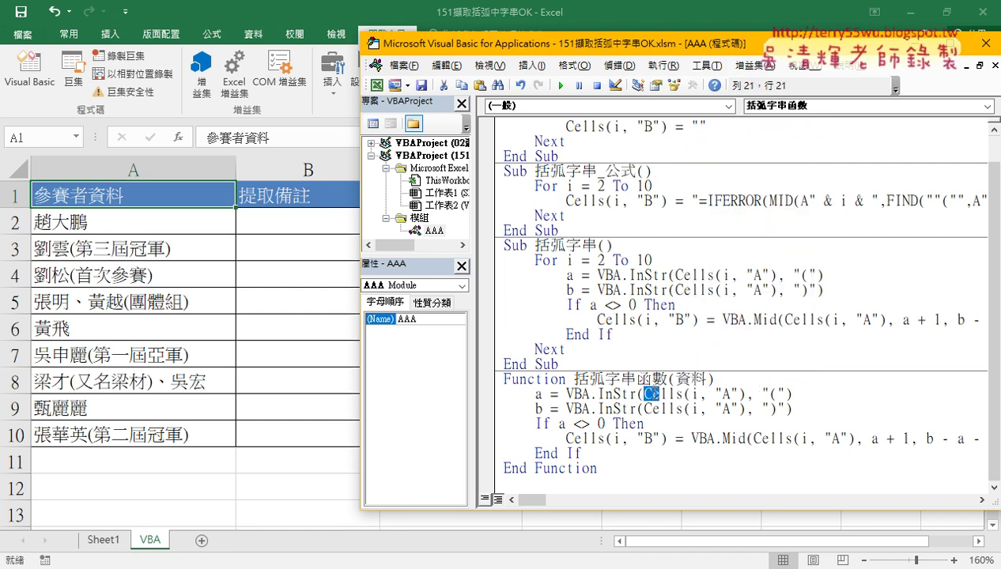
right_click(718, 399)
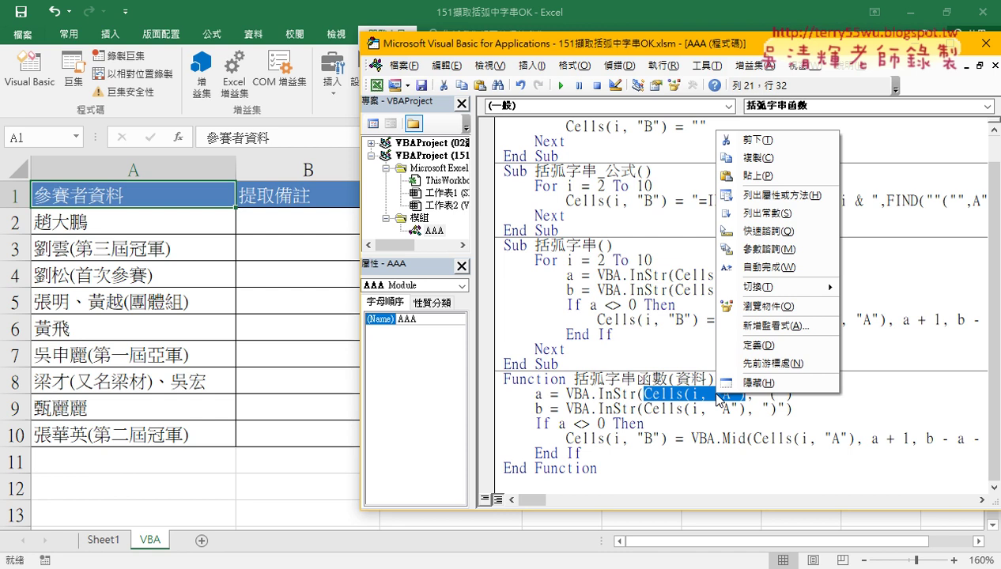
click(755, 175)
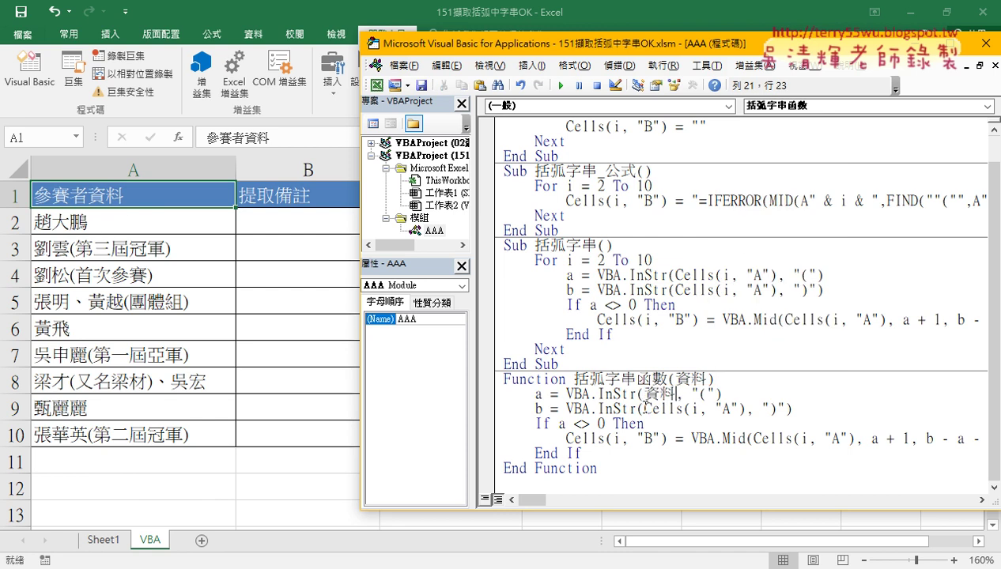
drag(644, 409, 747, 409)
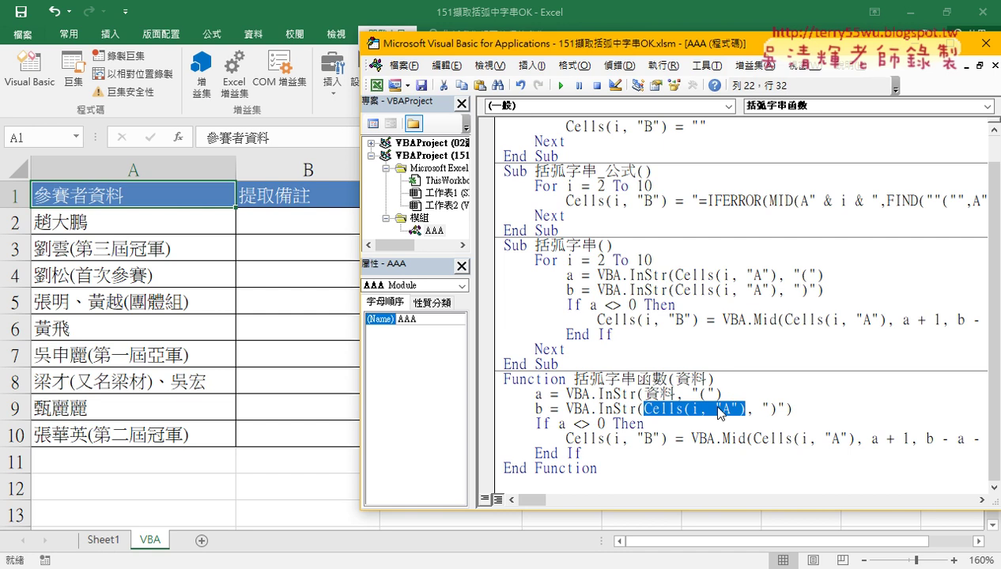
right_click(712, 410)
click(743, 198)
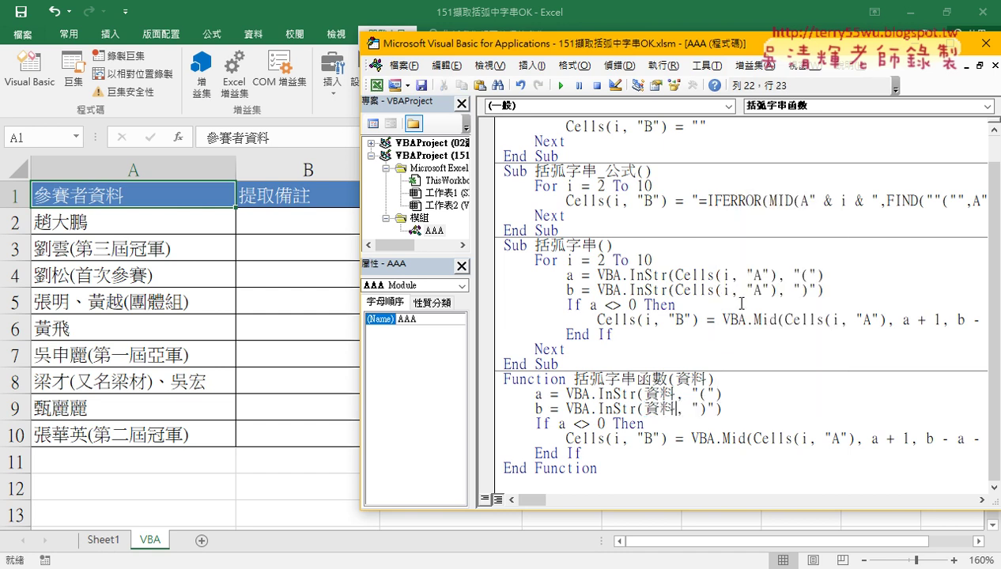
Step: Highlight the variables a and b and the condition a <> 0, then shift the code window left
click(696, 393)
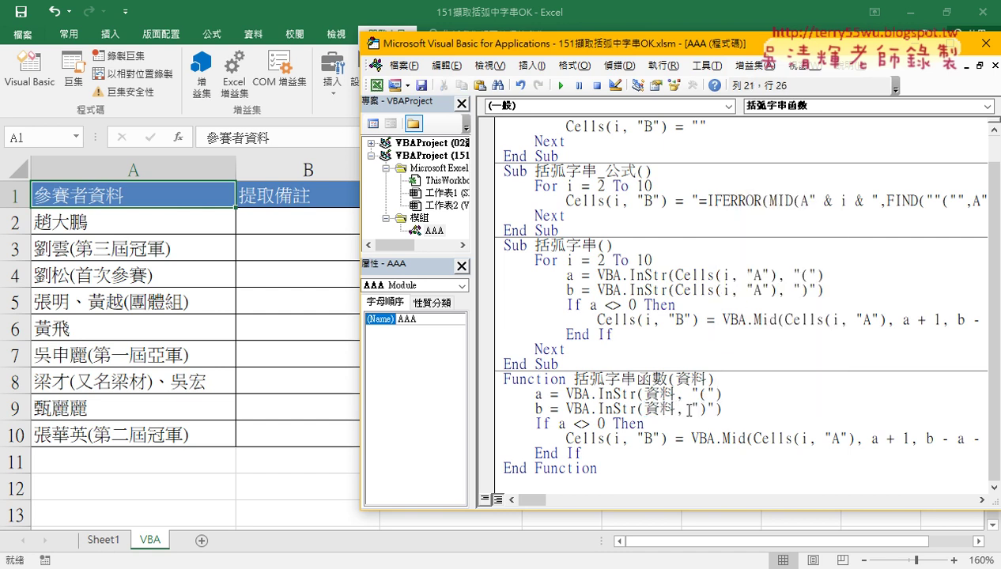
double_click(537, 393)
double_click(539, 409)
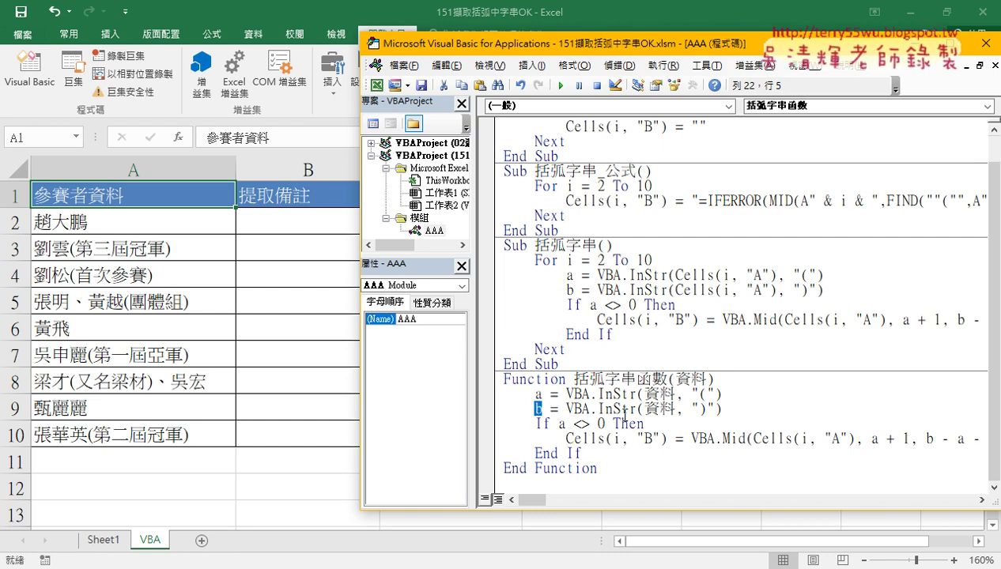
drag(558, 423, 603, 424)
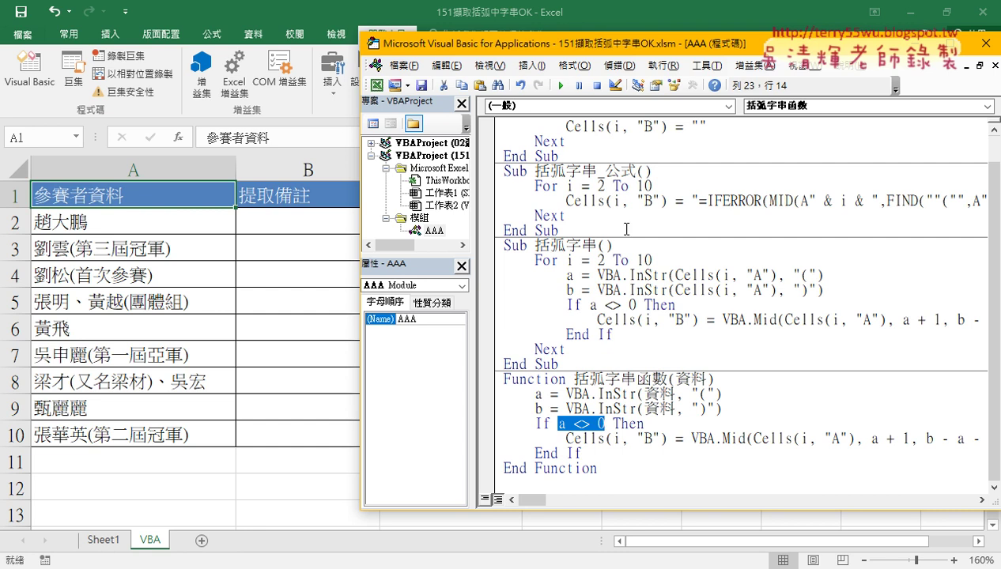
drag(444, 50, 413, 45)
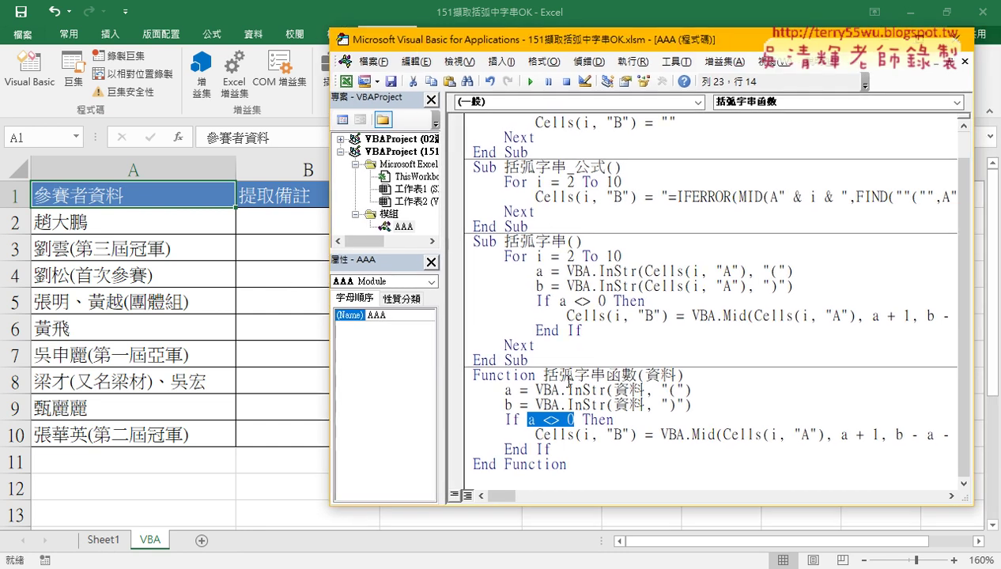
Step: Replace Cells(i, "B") on the result line with the function name 括弧字串函數
drag(543, 374, 621, 374)
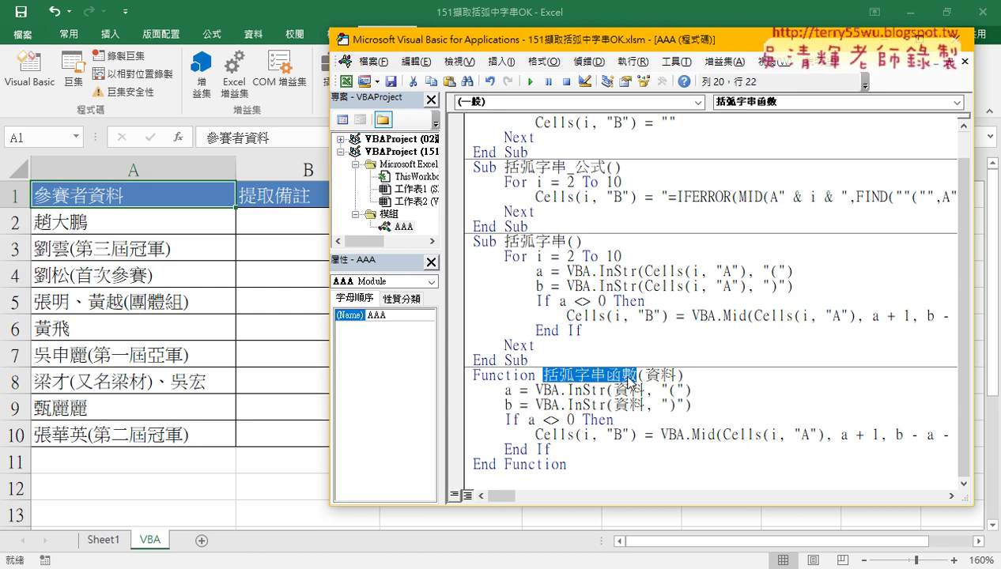
right_click(613, 376)
click(653, 148)
drag(637, 434, 536, 434)
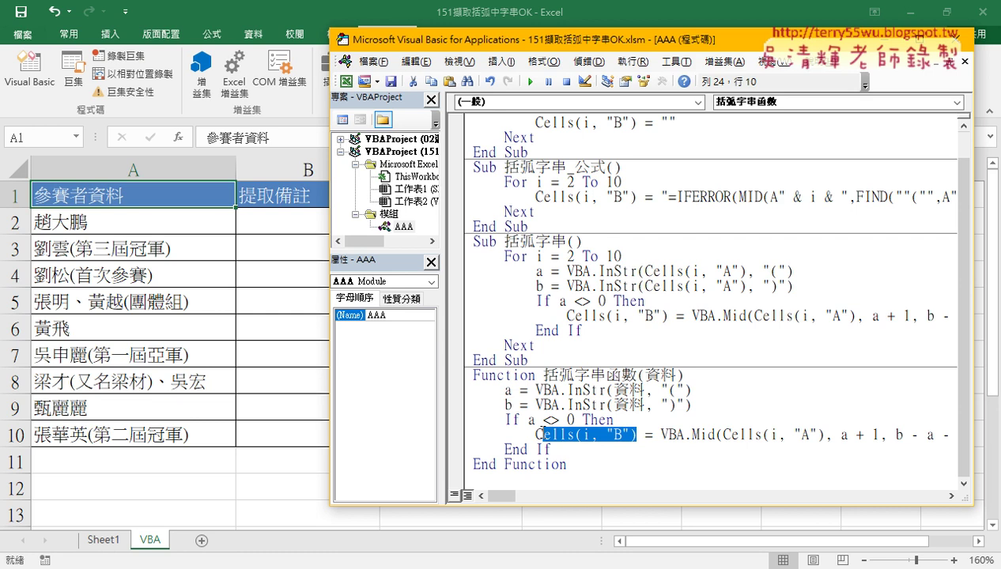
right_click(586, 440)
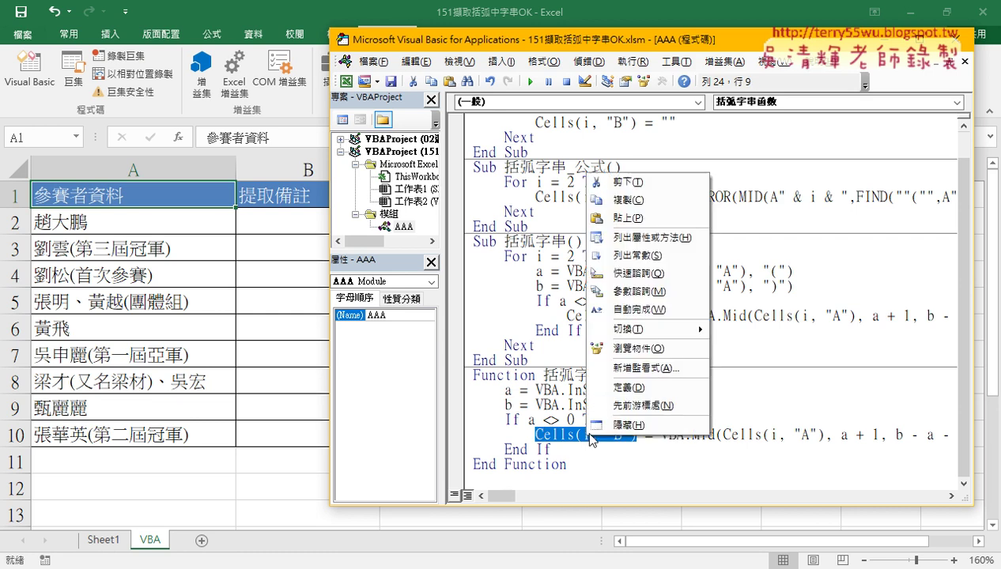
click(630, 217)
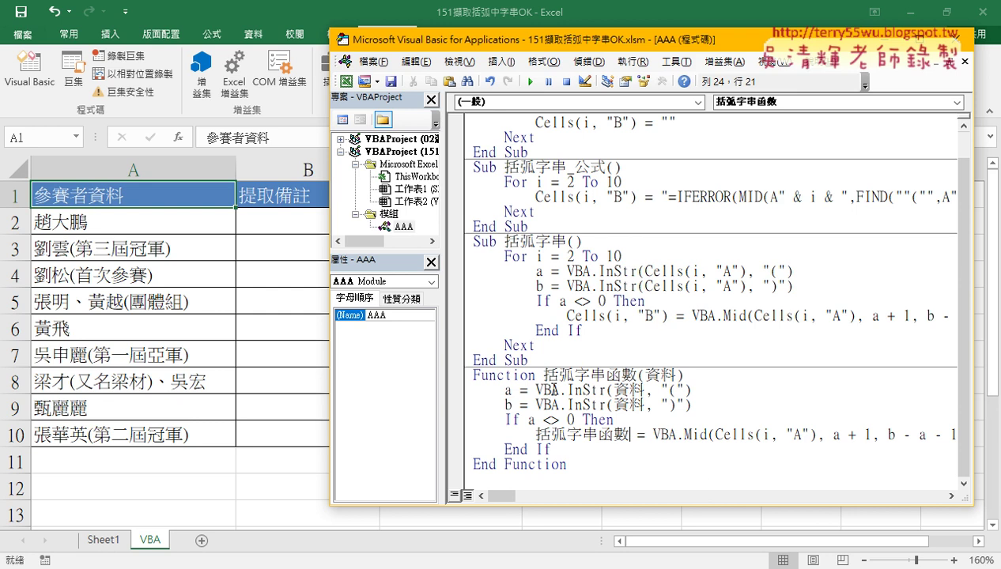
Step: Replace Cells(i, "A") inside the Mid call with 資料
drag(543, 375, 624, 375)
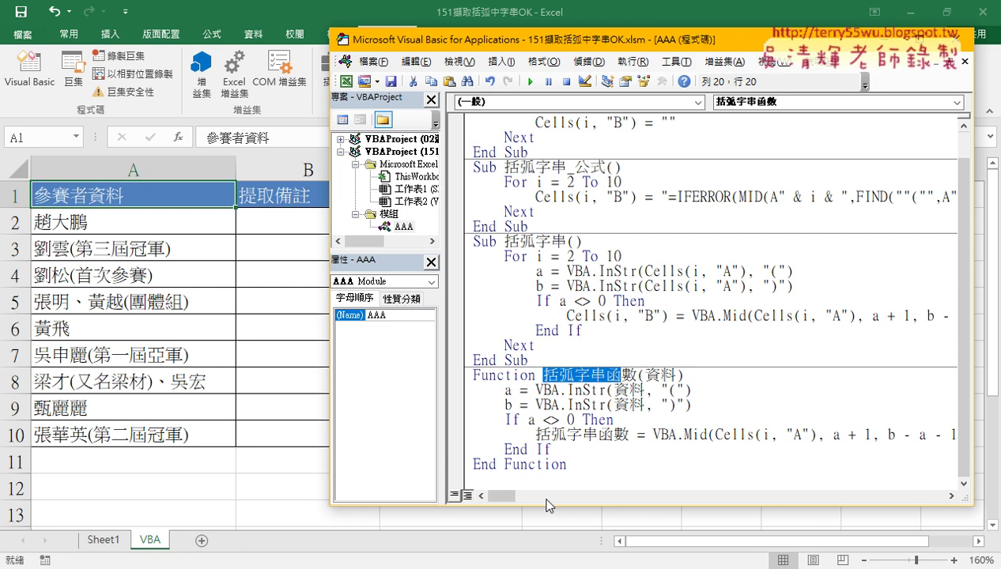
drag(503, 496, 510, 494)
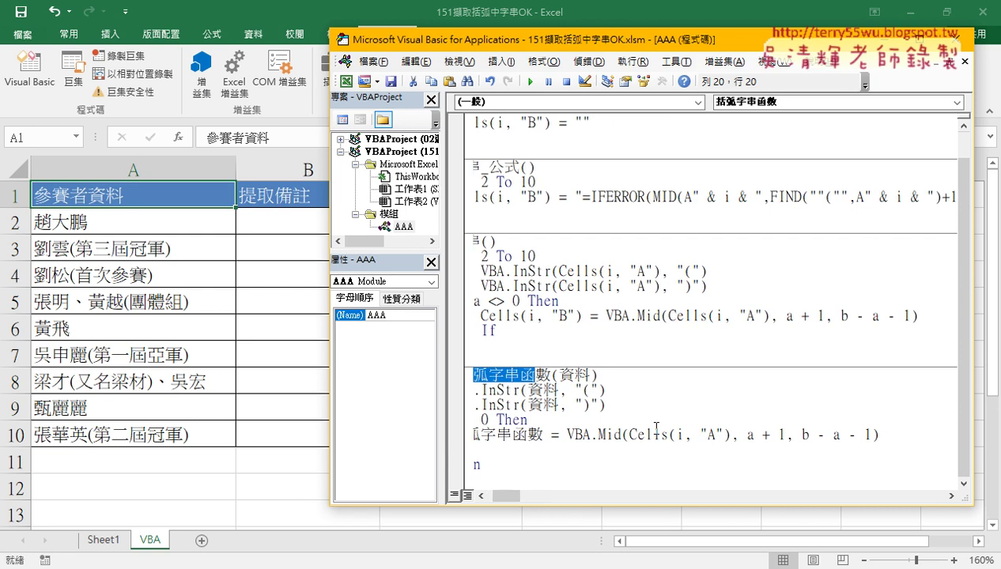
drag(556, 390, 527, 390)
right_click(551, 391)
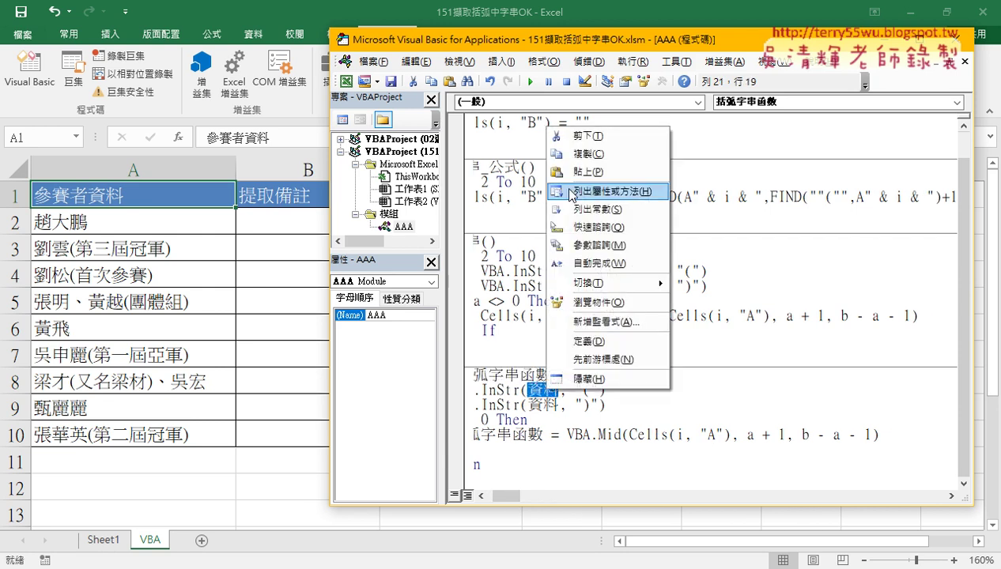
key(Escape)
drag(728, 434, 630, 434)
right_click(660, 437)
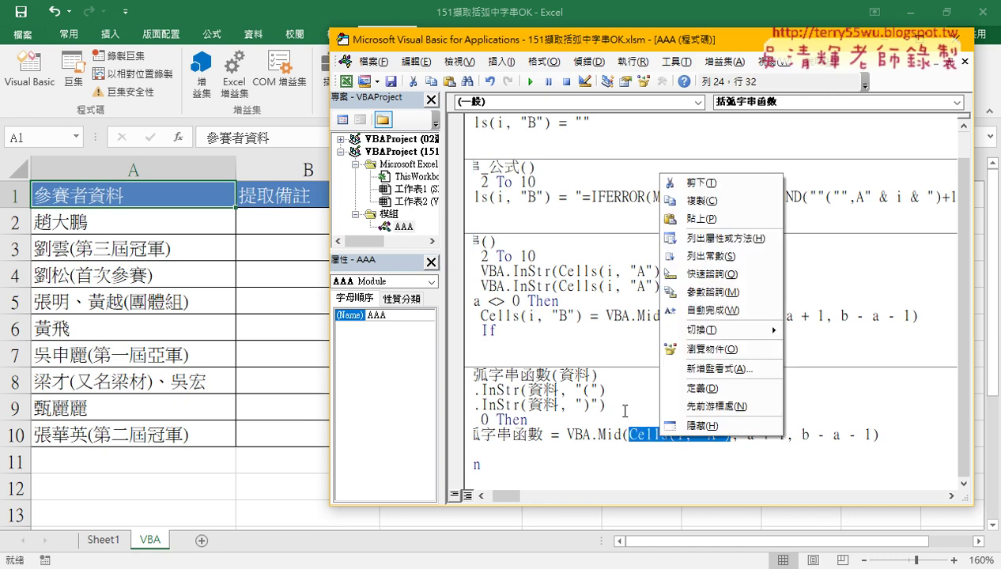
click(684, 220)
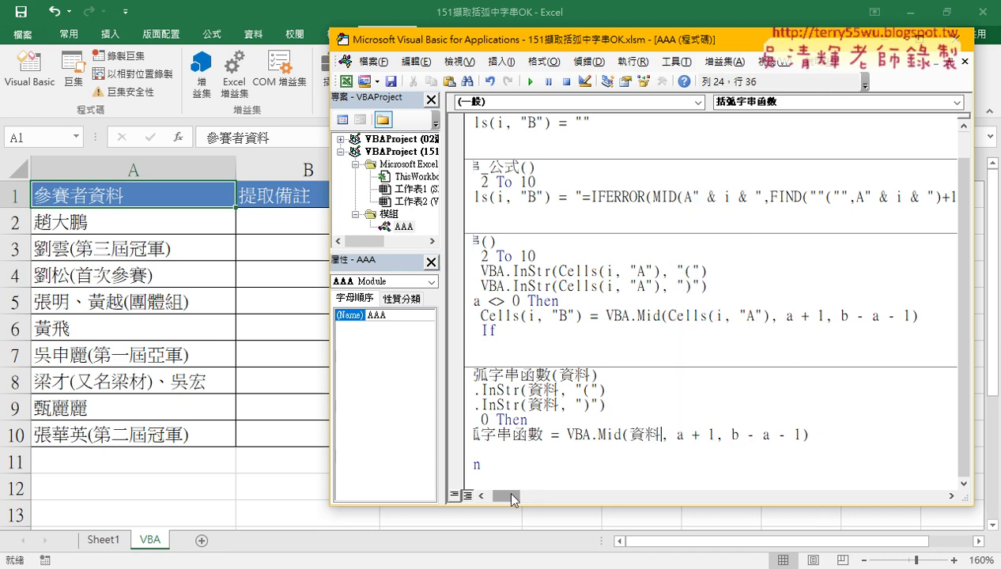
drag(506, 495, 486, 496)
click(729, 290)
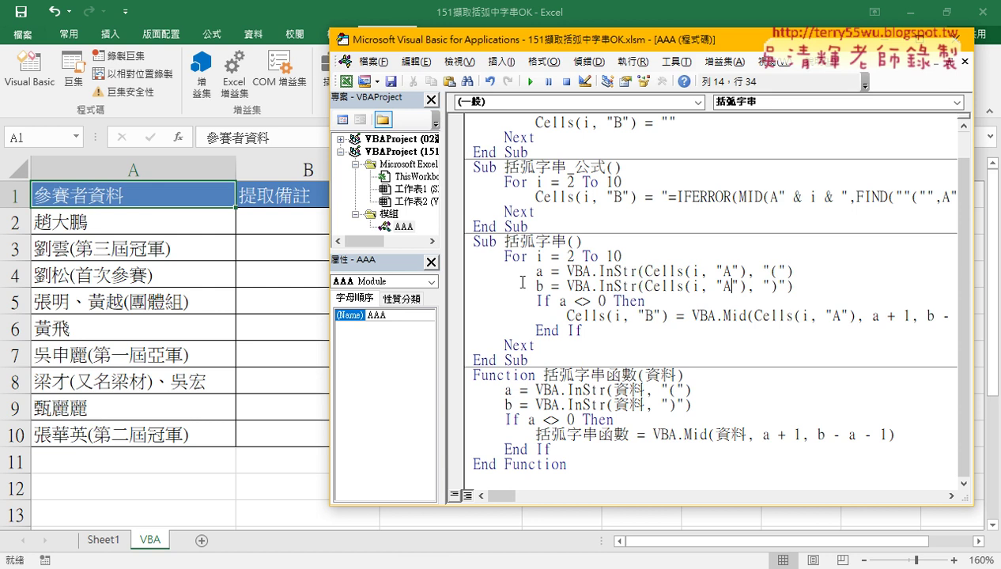
Step: Re-enter =括弧字串函數(A2) in B2 via Insert Function and fill it down to B10
click(269, 220)
click(180, 139)
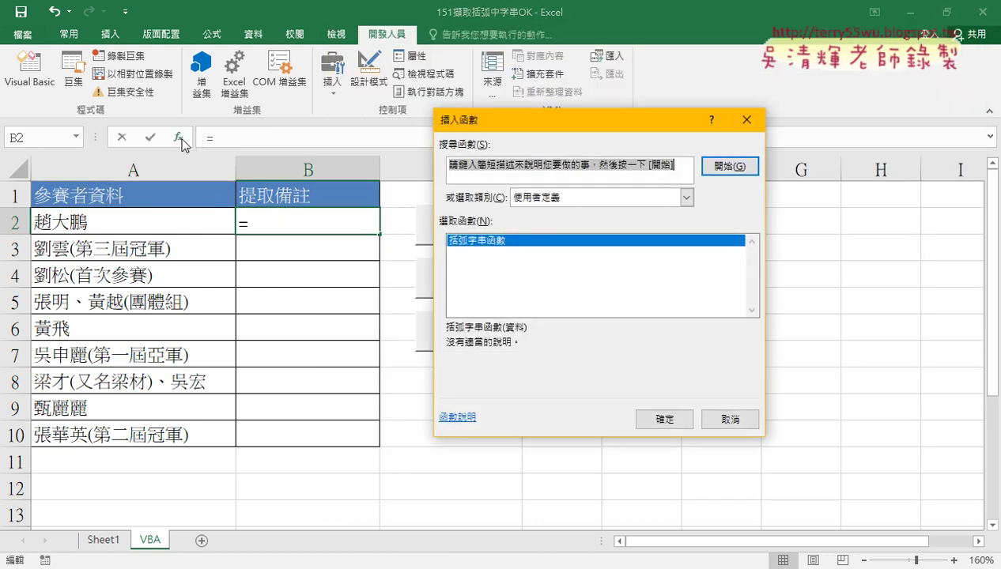
click(571, 198)
click(571, 199)
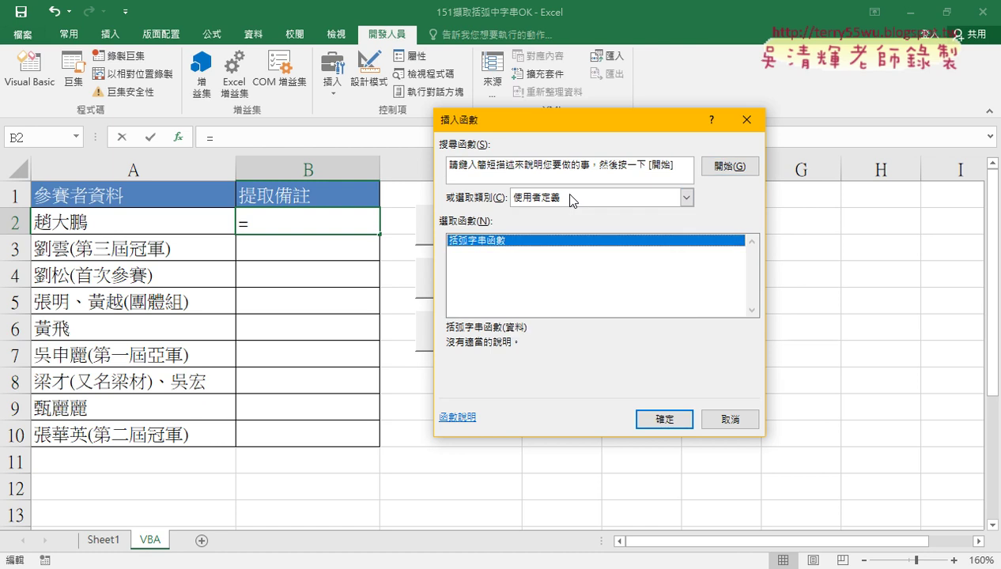
click(668, 419)
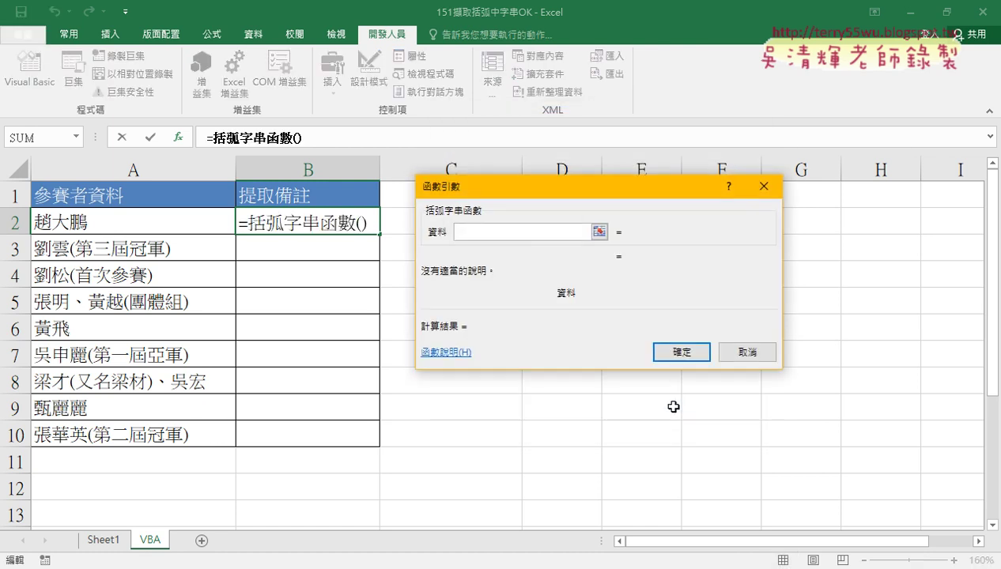
click(145, 229)
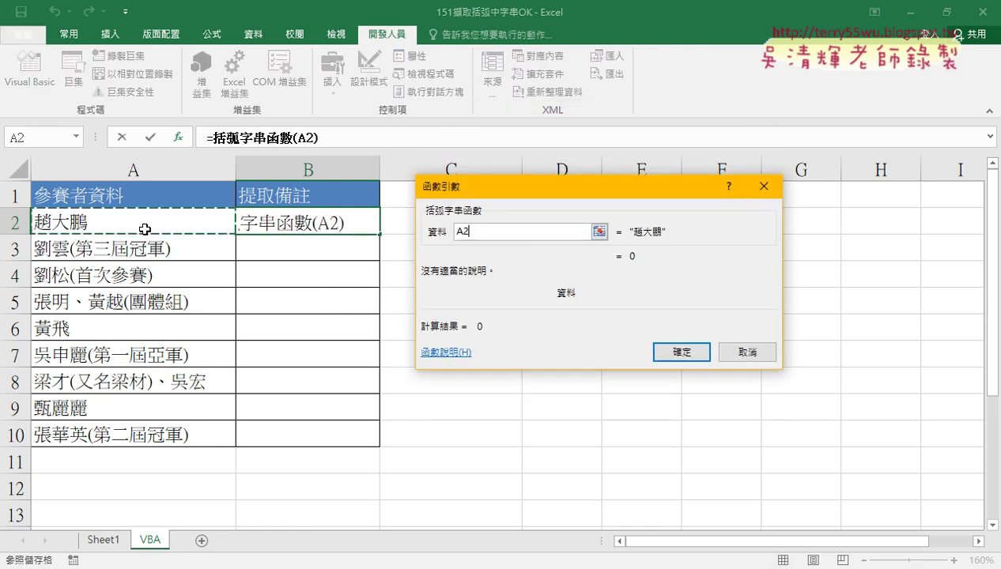
click(682, 352)
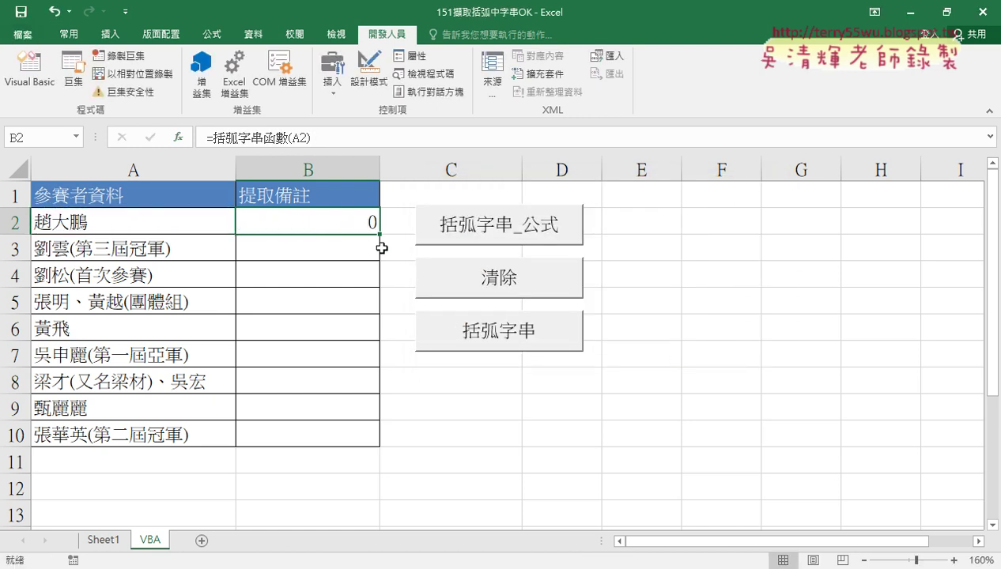
double_click(380, 234)
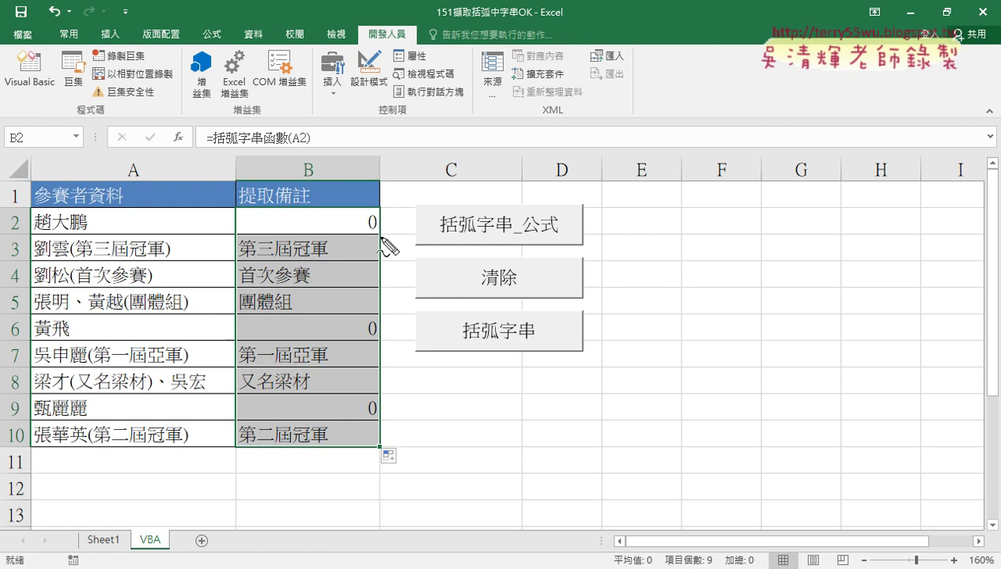
Step: Circle the 0 results in B2, B6 and B9, then reopen the VBA editor
drag(393, 231, 392, 236)
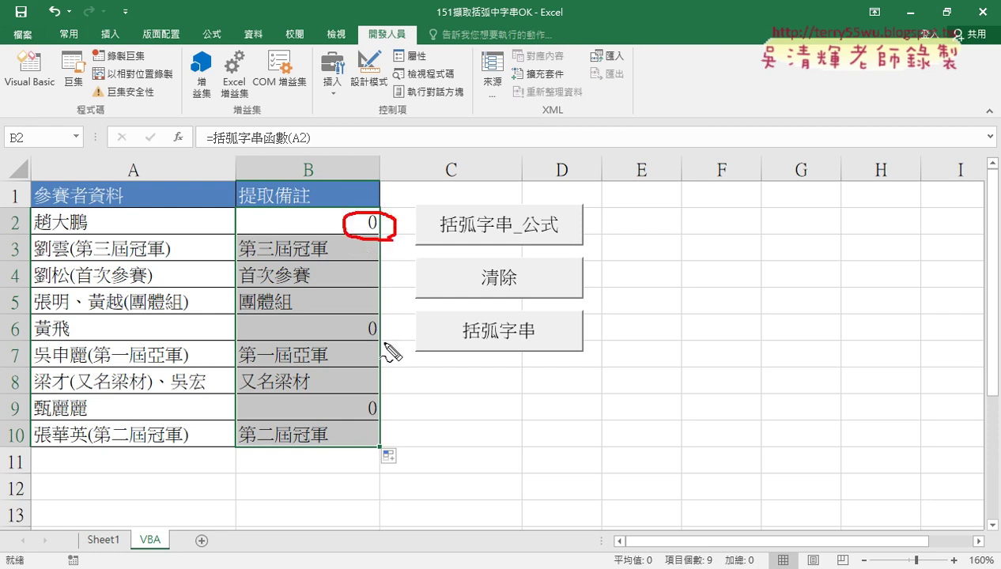
drag(386, 348, 400, 336)
drag(393, 399, 378, 427)
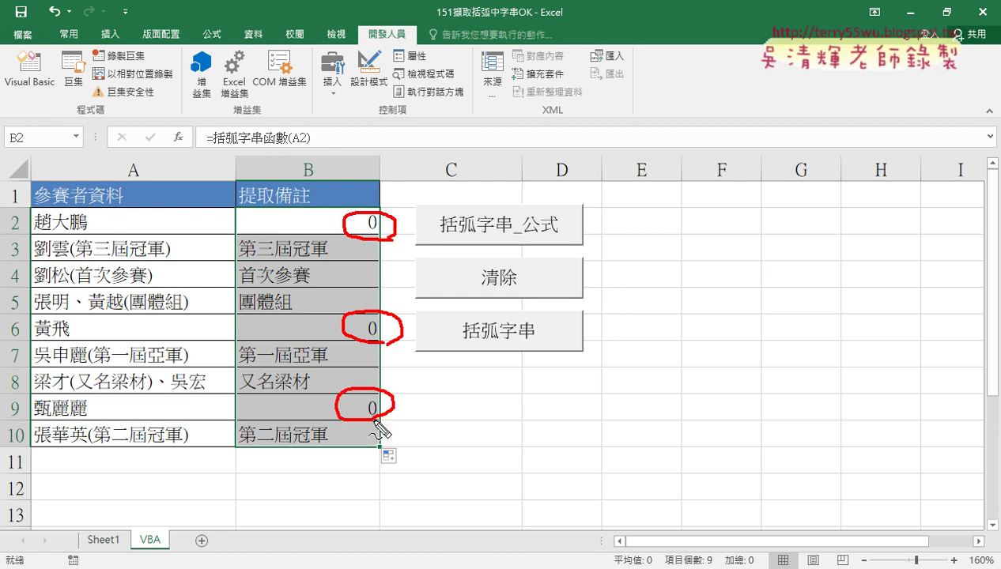
key(Escape)
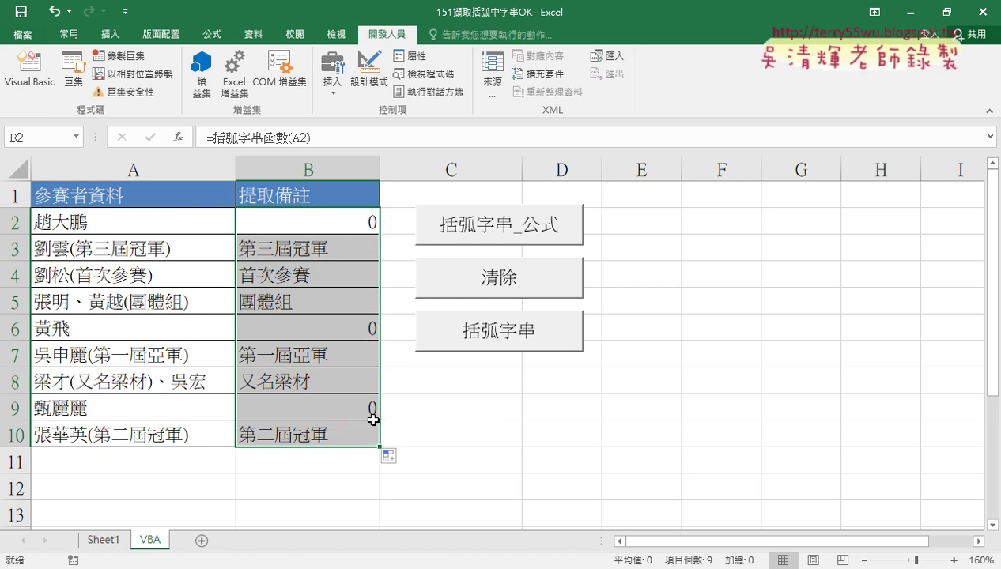
click(30, 71)
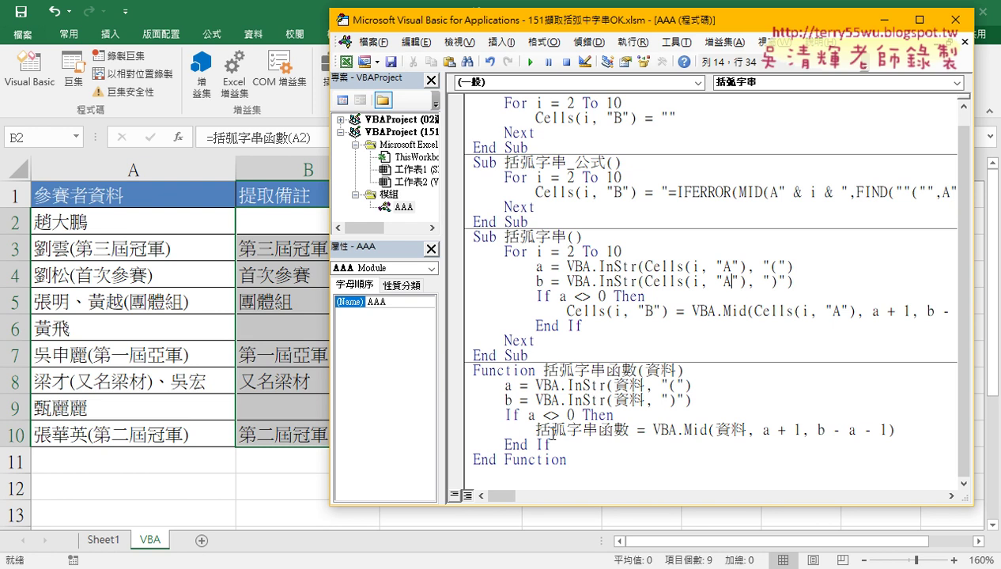
Step: Mark the If a <> 0 condition, the Mid result expression and the function name against column B
drag(504, 415, 614, 415)
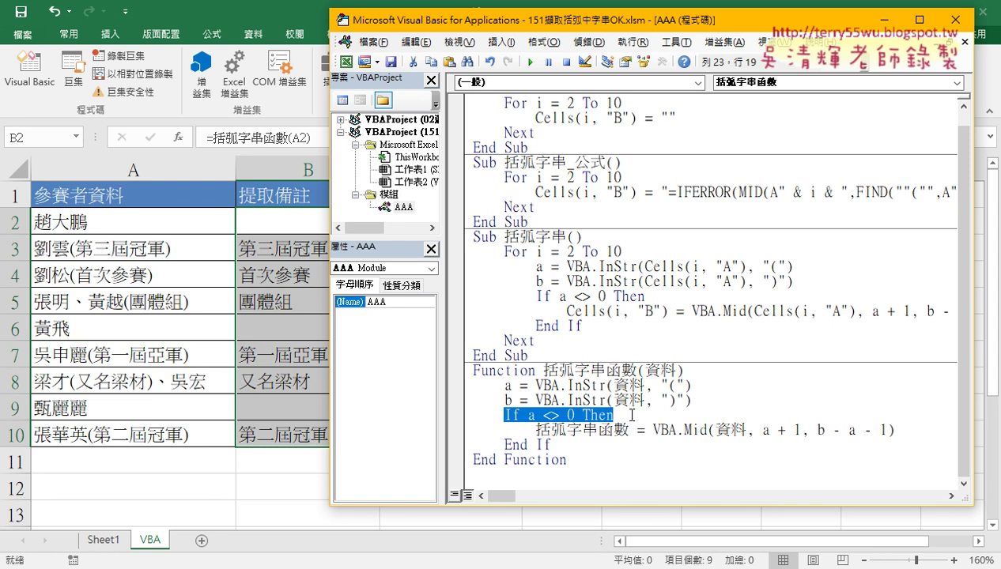
drag(652, 431, 909, 423)
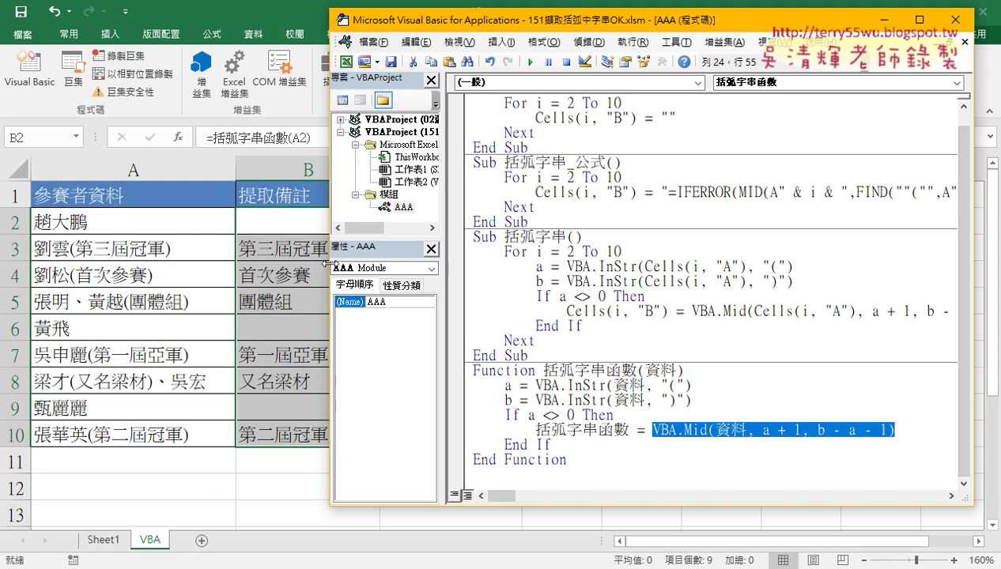
drag(327, 263, 389, 260)
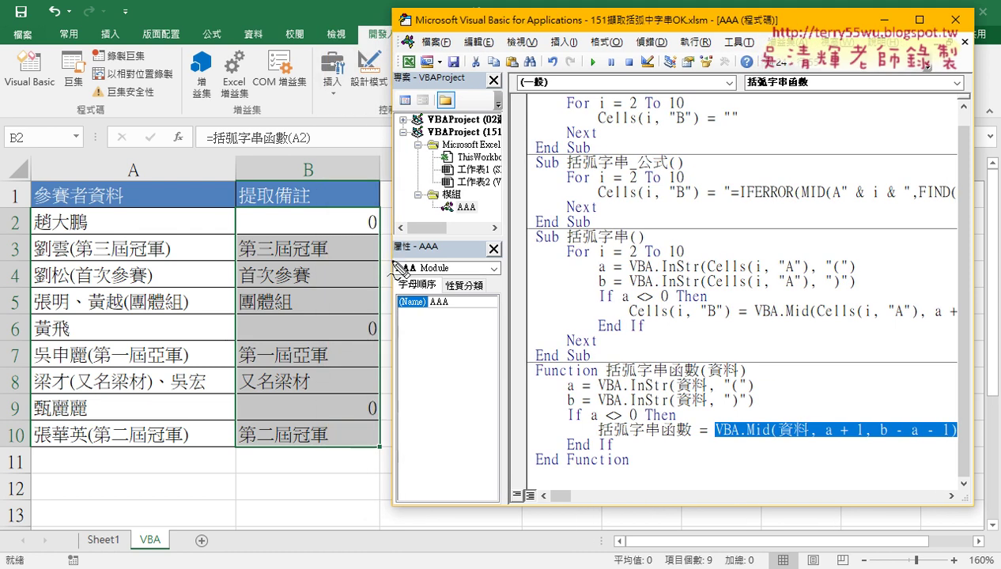
mouse_move(621, 377)
mouse_down()
mouse_move(701, 377)
mouse_move(716, 355)
mouse_move(738, 364)
mouse_up()
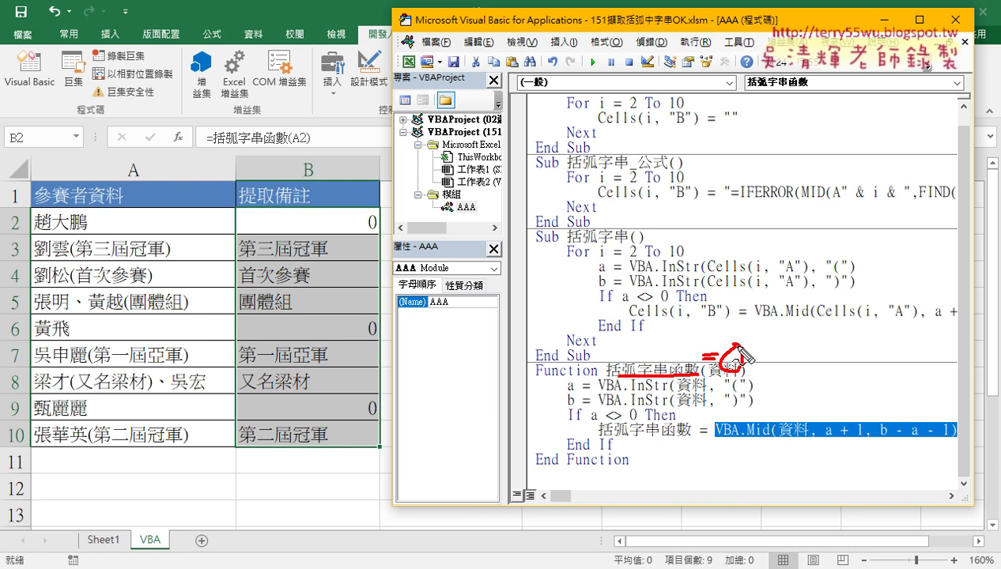
key(Escape)
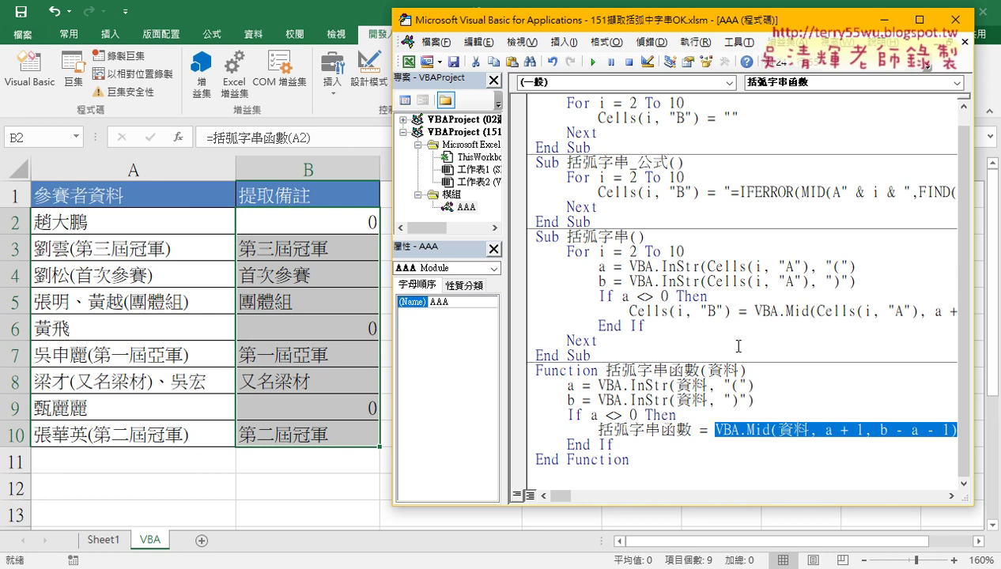
Step: Add the line 括弧字串函數 = "" right under the Function header
click(748, 370)
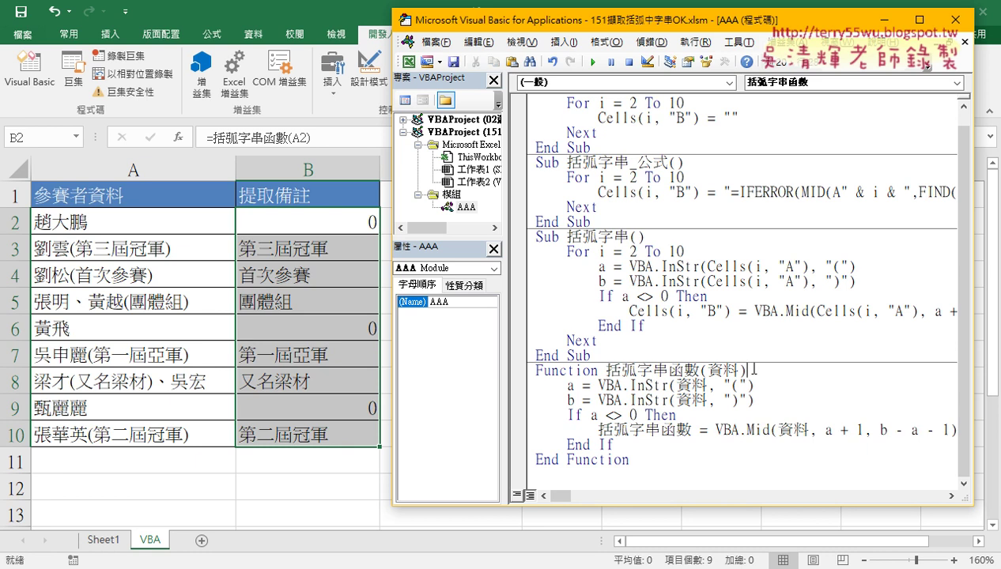
key(Return)
key(Tab)
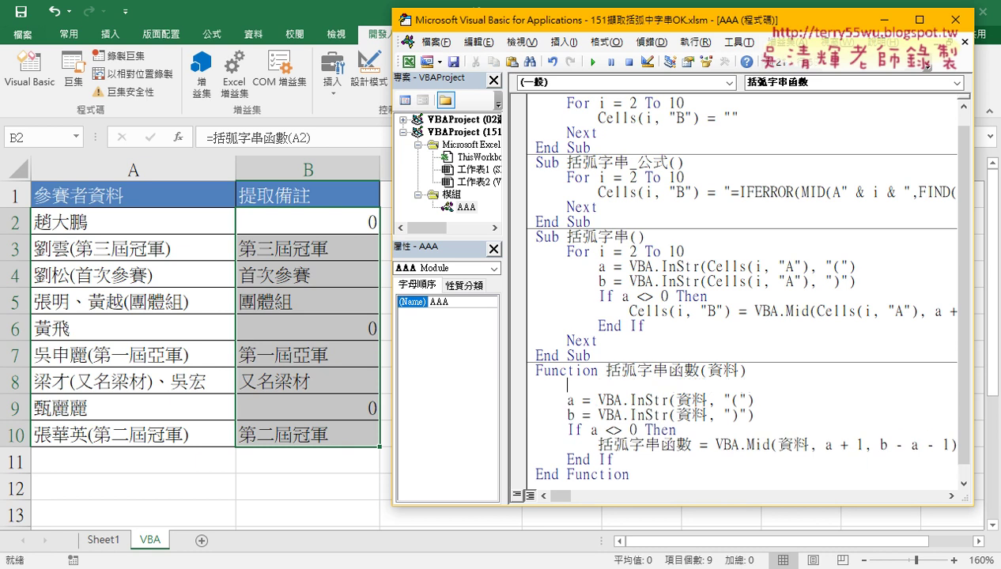
drag(607, 370, 700, 369)
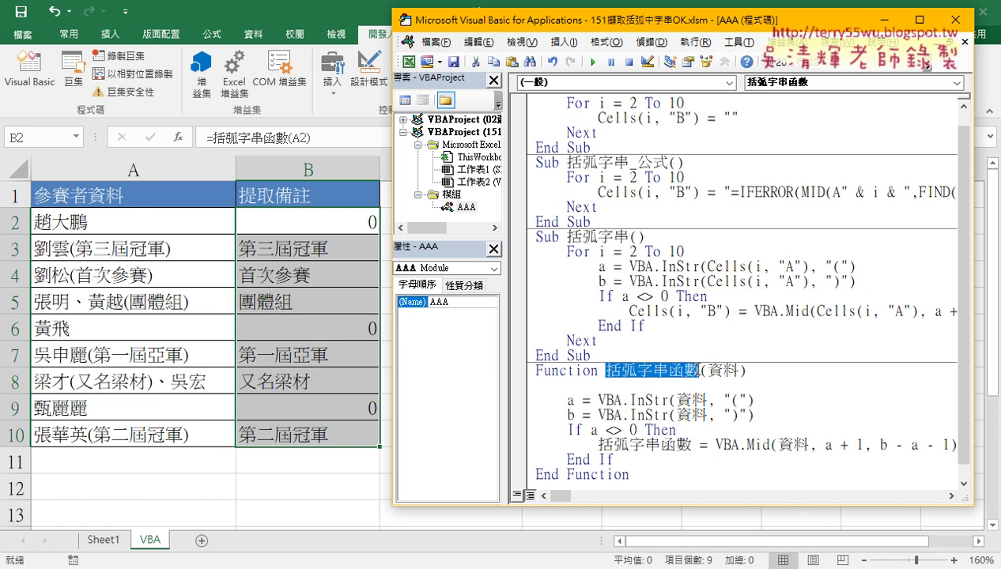
key(ctrl+c)
click(655, 386)
key(ctrl+v)
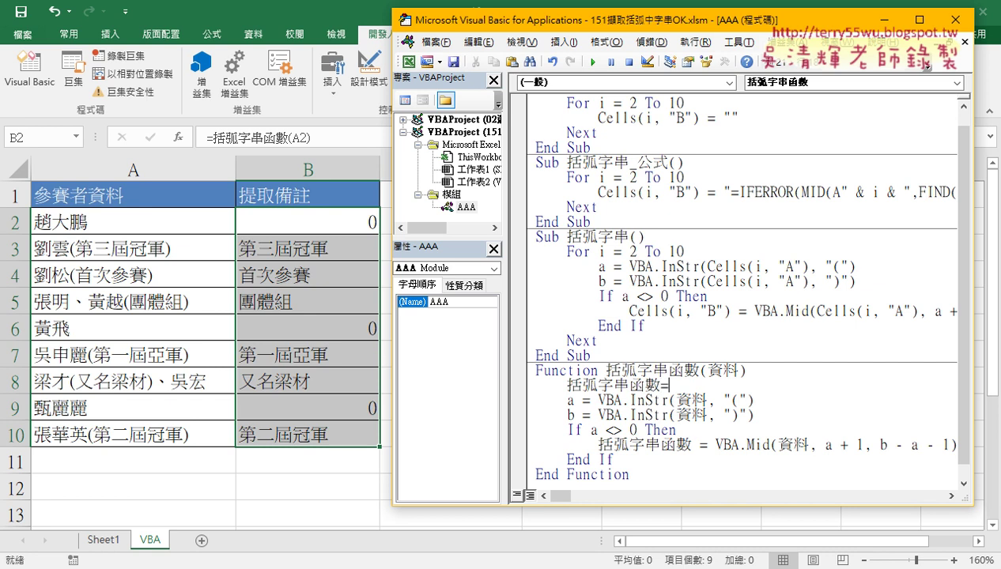
text(="")
click(678, 426)
drag(699, 384, 566, 385)
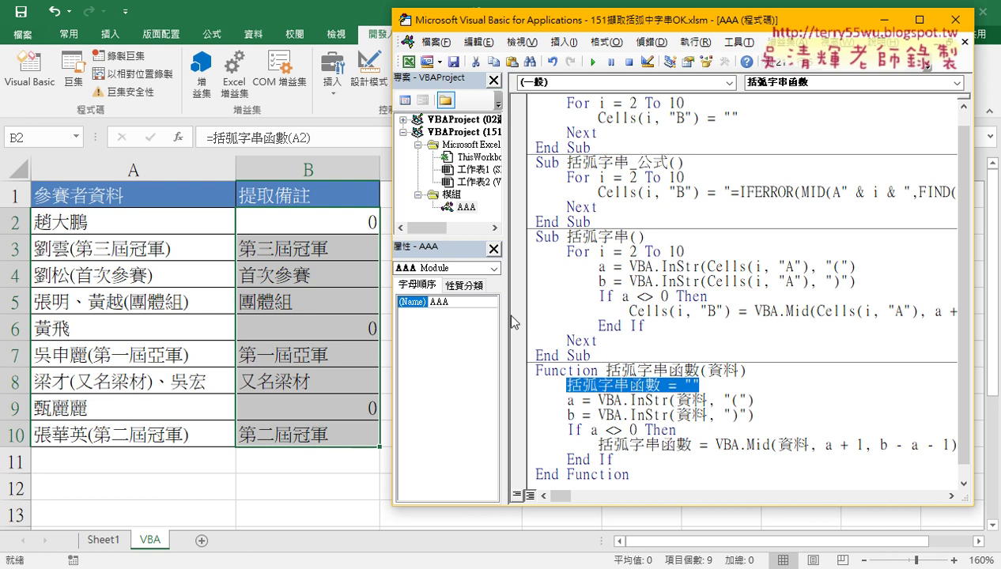
Step: Re-enter B2's formula so B2, B6 and B9 recalculate to blanks instead of 0
click(247, 138)
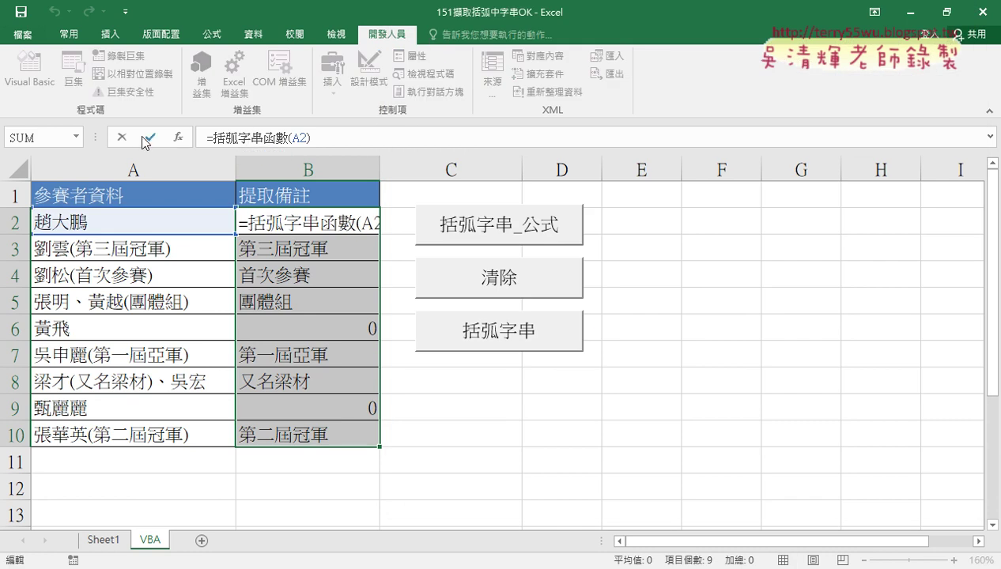
click(150, 139)
key(Return)
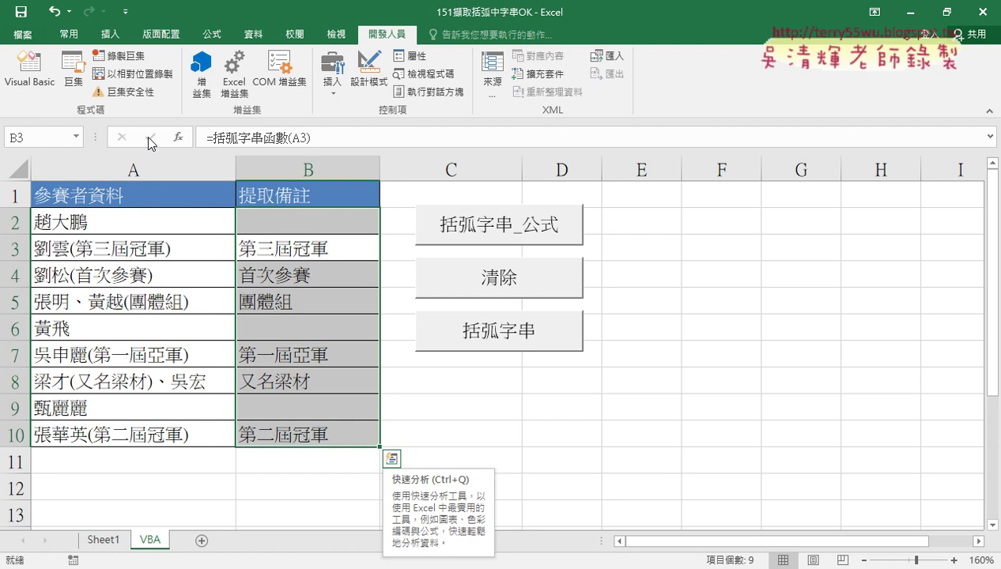
Step: Return to the VBA editor and select the function's 括弧字串函數 = "" line
click(32, 71)
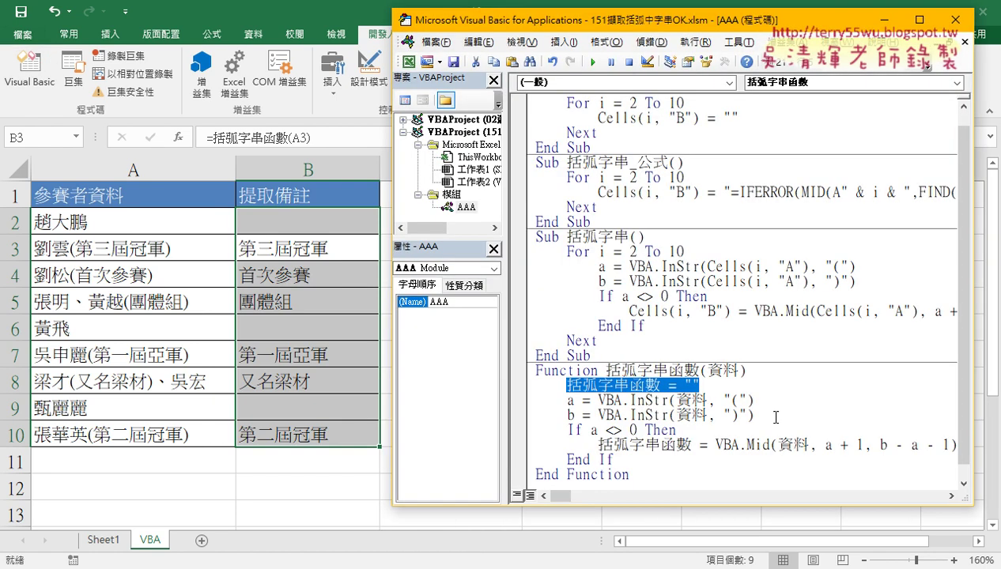
scroll(771, 411, down, 1)
drag(696, 355, 605, 356)
click(699, 366)
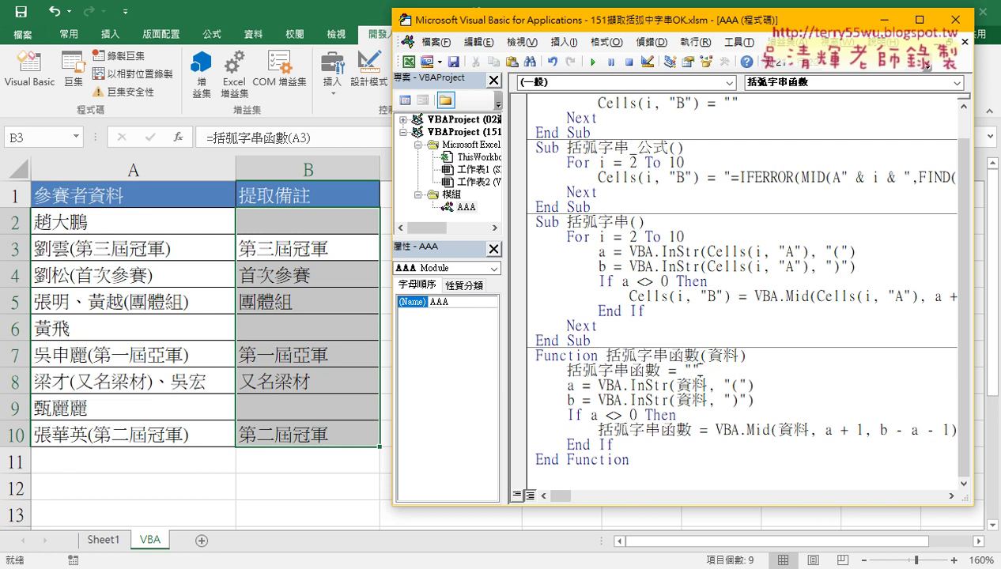
drag(699, 367, 568, 370)
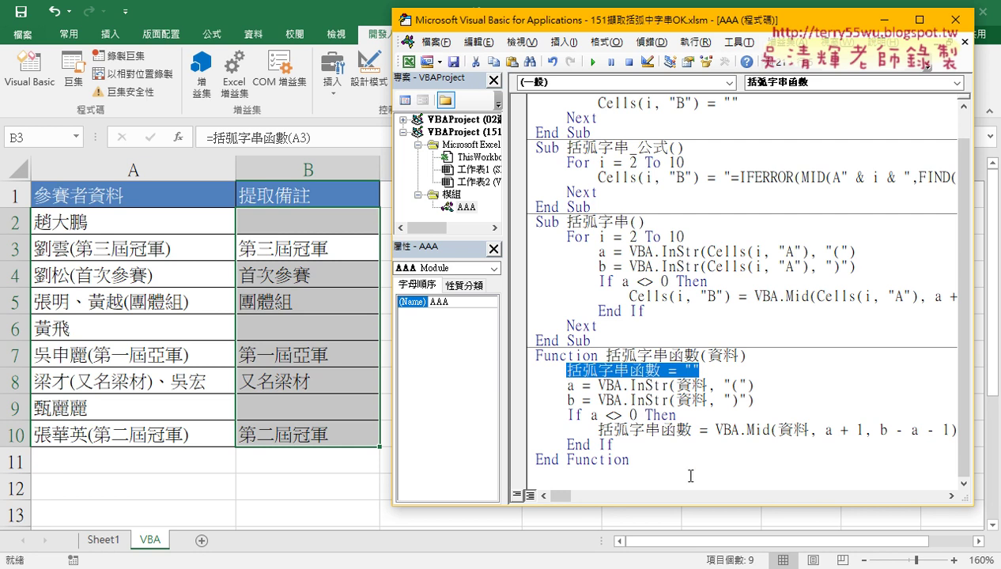
Step: Insert an Else line after the Mid assignment, with an indented blank line beneath it
drag(506, 369, 428, 371)
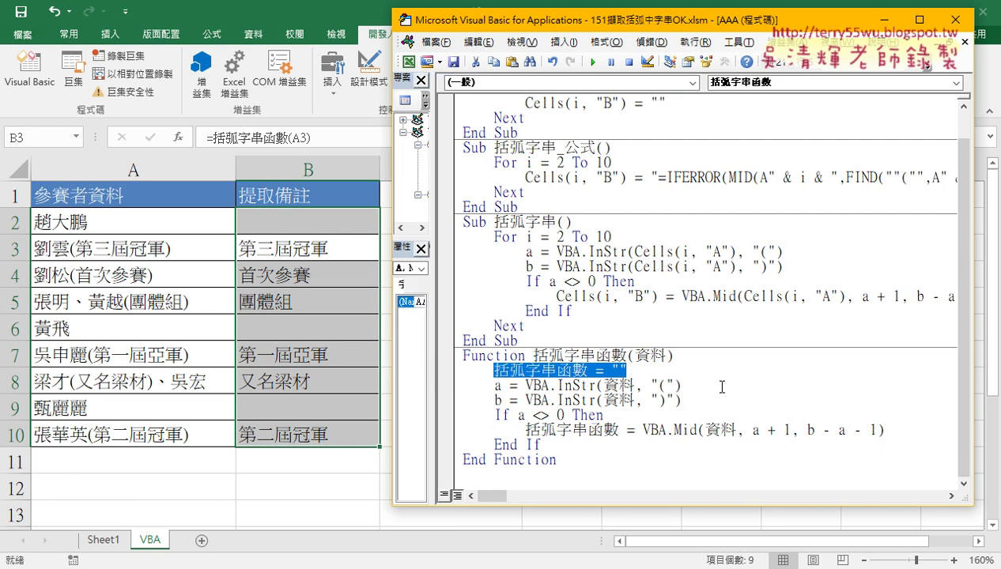
click(892, 429)
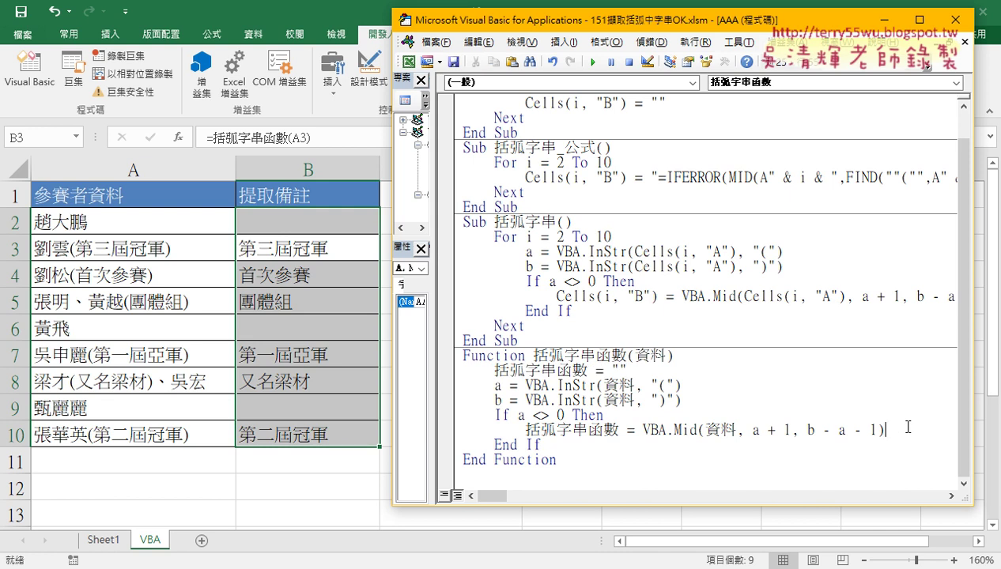
key(Return)
key(BackSpace)
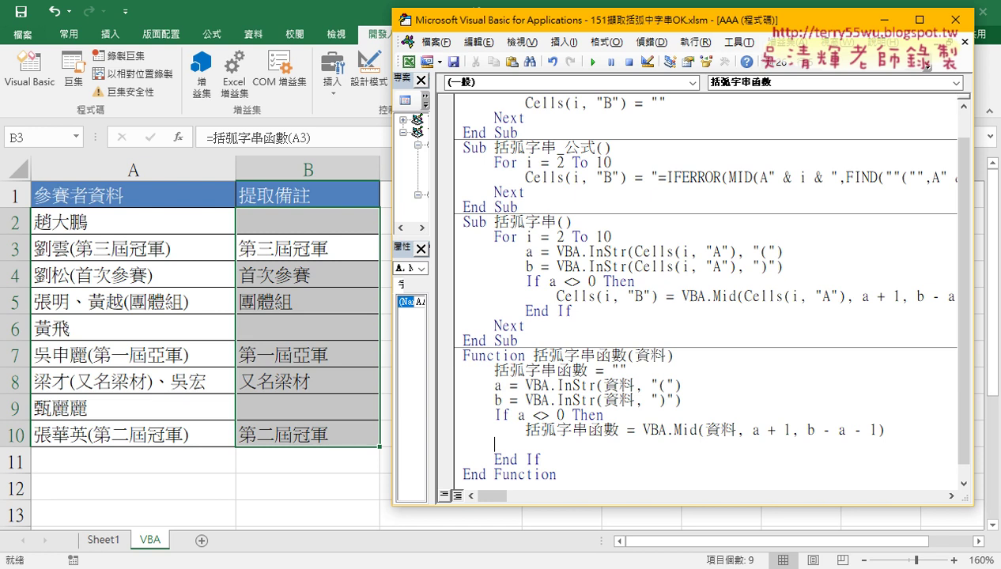
text(el)
text(se)
key(Return)
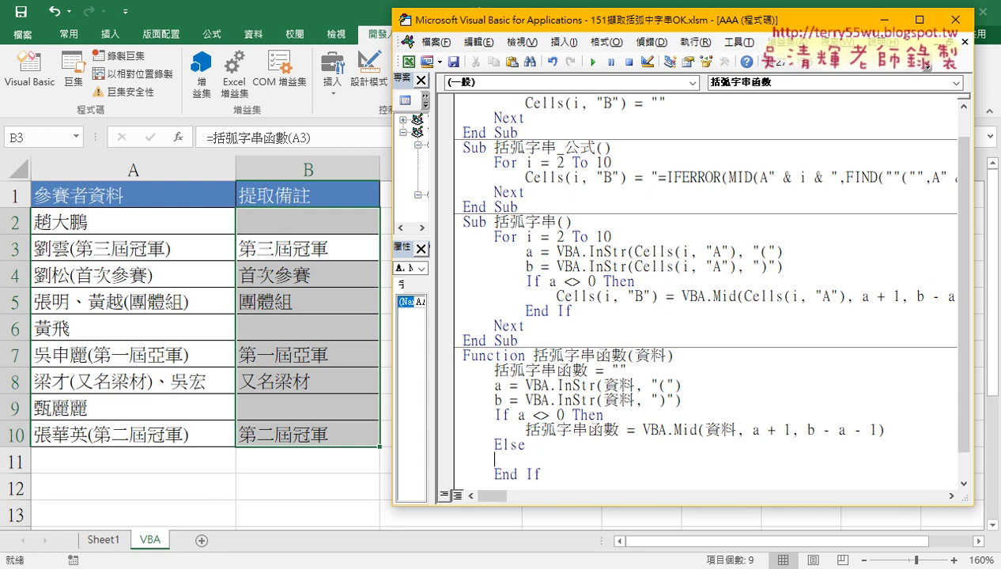
drag(518, 445, 488, 443)
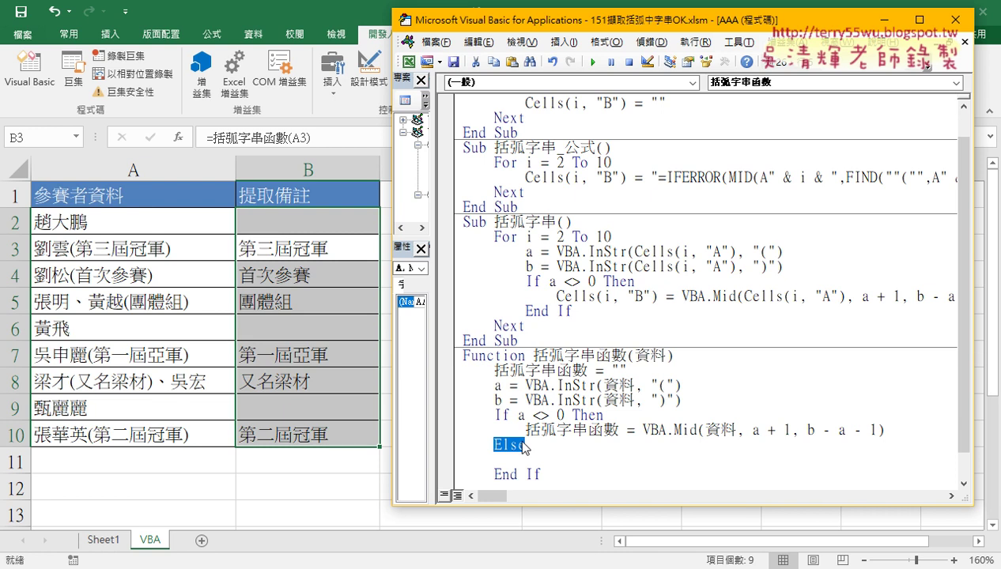
click(538, 461)
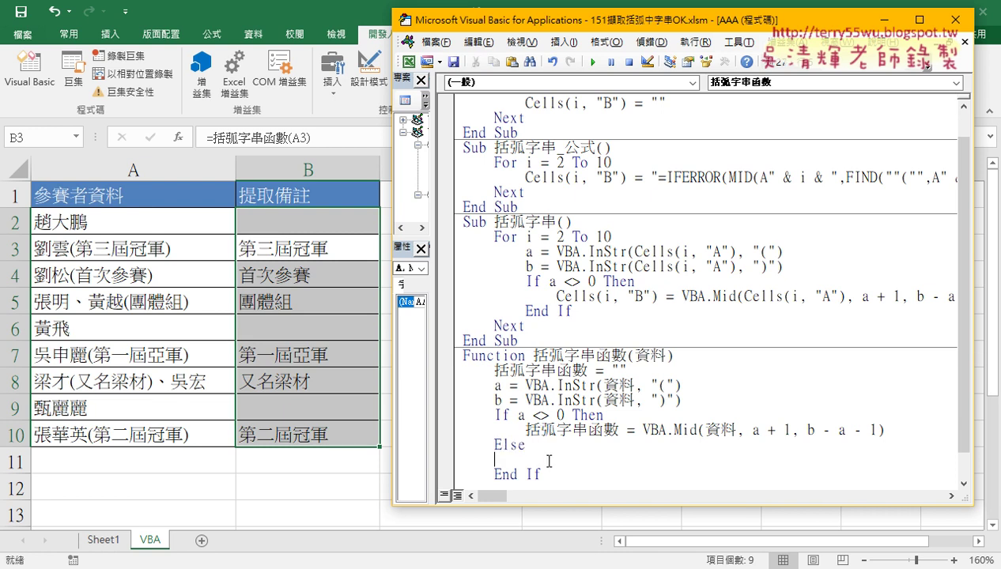
key(Tab)
Step: Move the 括弧字串函數 = "" line from the function's start into the Else branch
mouse_move(626, 369)
mouse_down()
mouse_move(486, 370)
mouse_move(540, 463)
mouse_up()
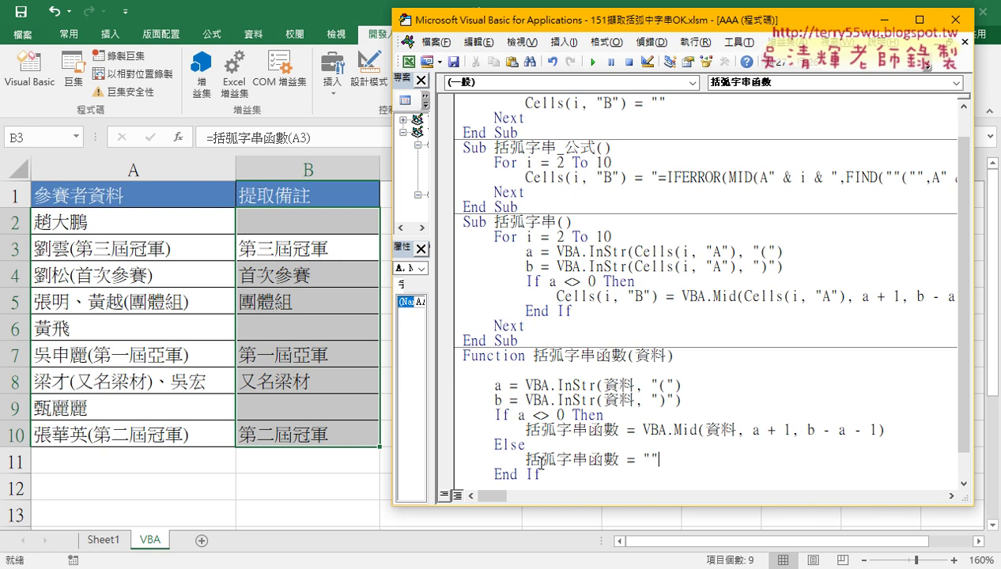
drag(682, 460, 441, 449)
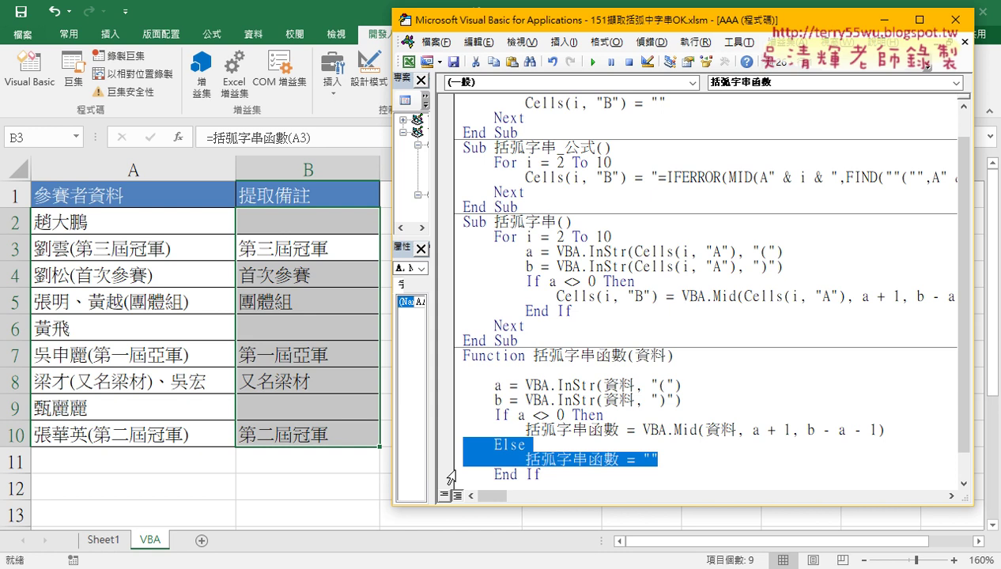
scroll(500, 474, down, 1)
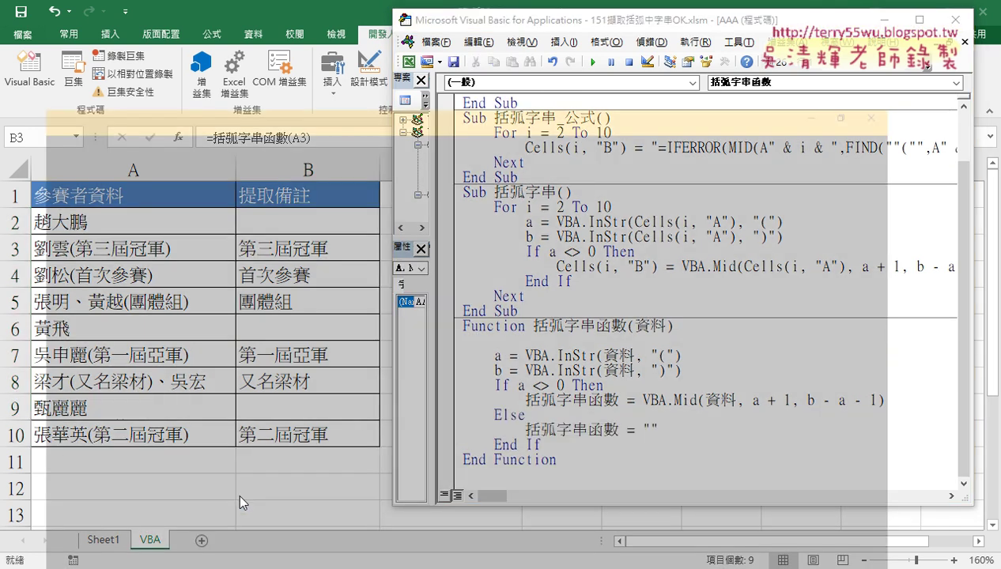
Step: Highlight the Else branch of 括弧字串函數 in the 151擷取括弧內字串.docx notes
click(239, 497)
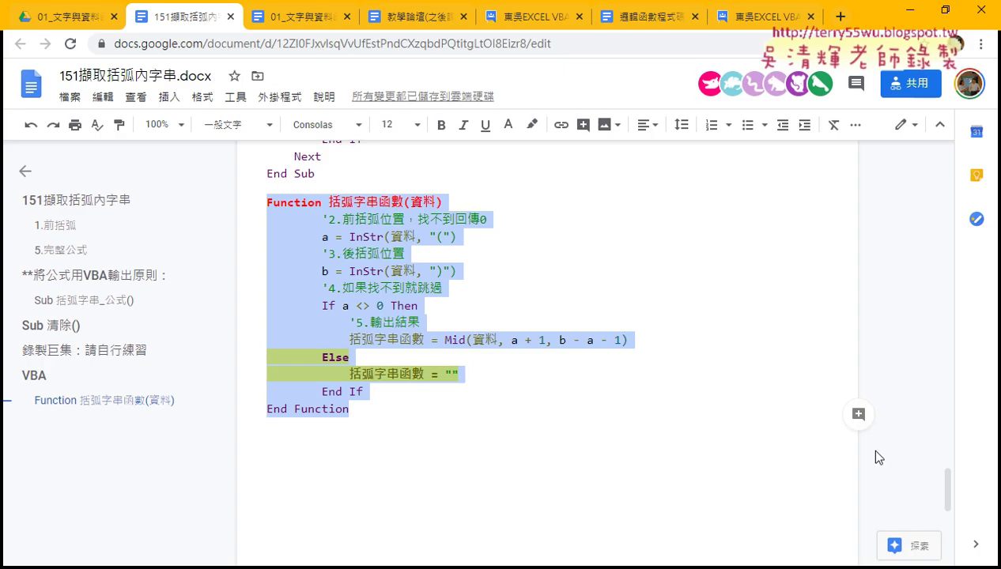
click(329, 373)
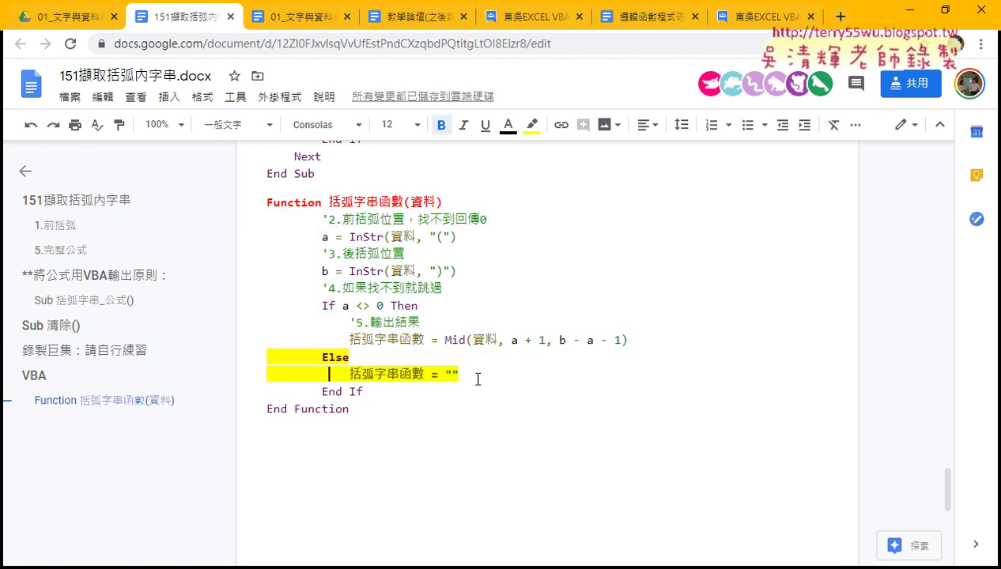
drag(471, 373, 245, 360)
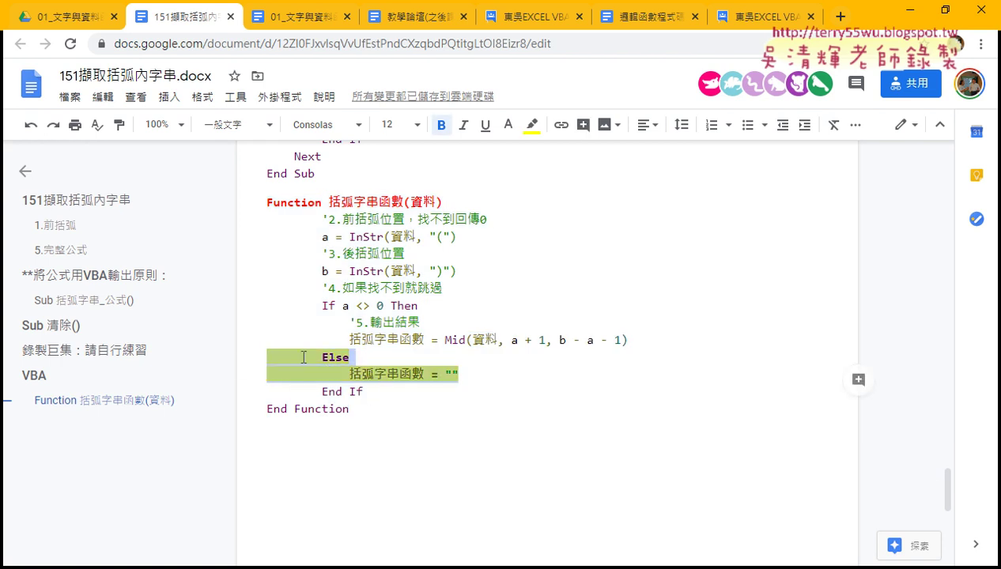